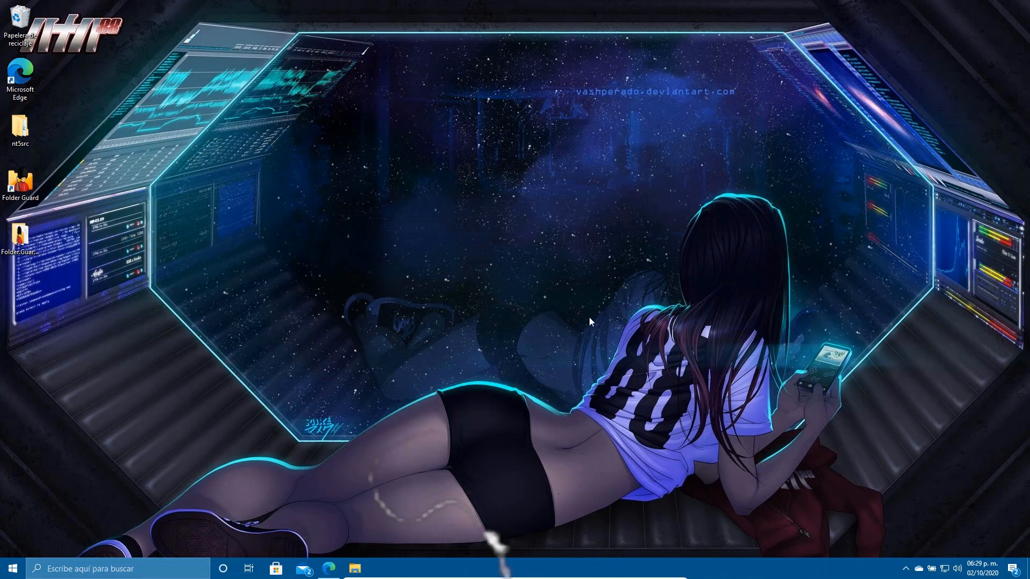
# - View the Programas download list on windowsminios.org in Microsoft Edge, and return to the desktop
pyautogui.click(328, 568)
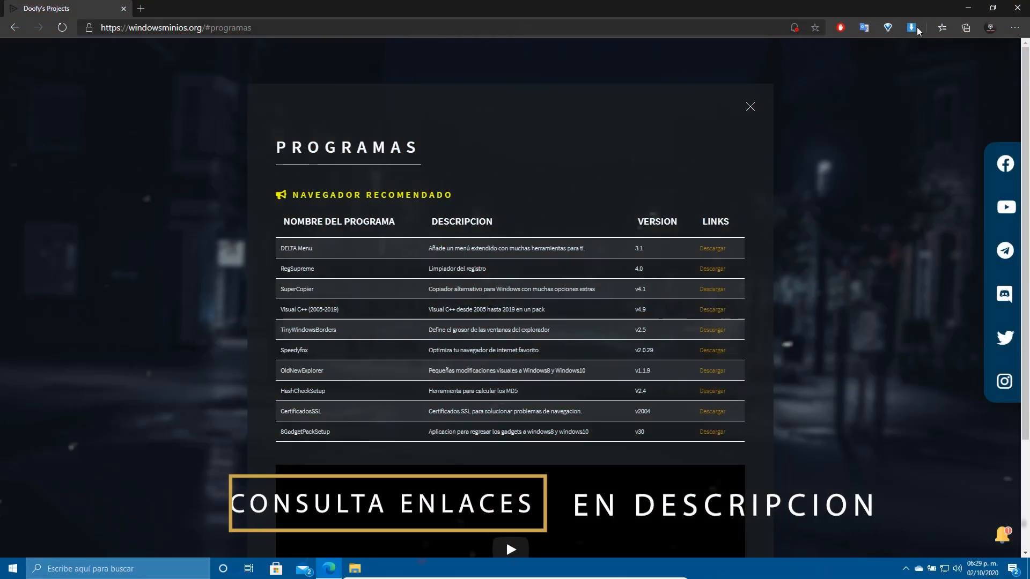
pyautogui.click(964, 10)
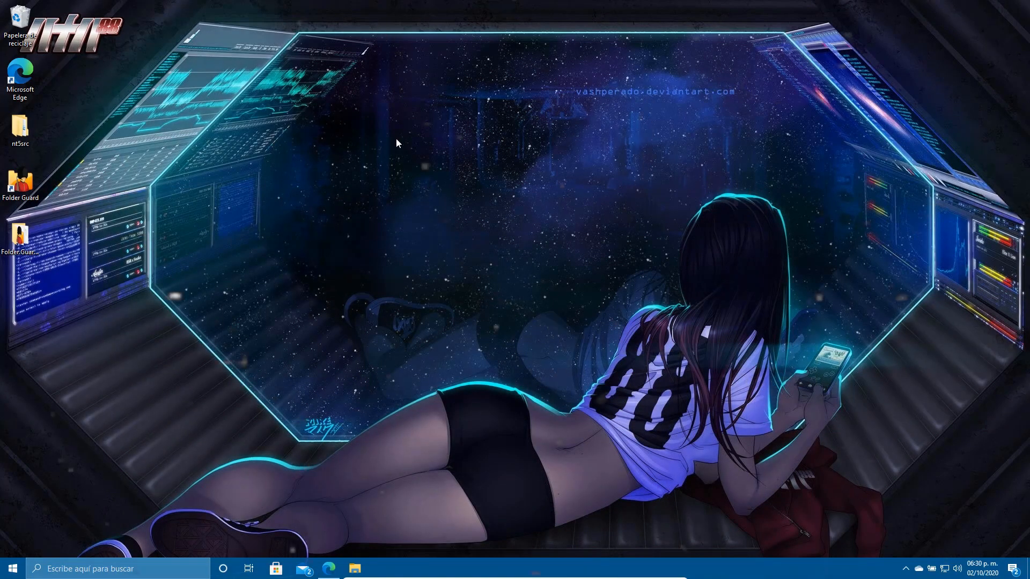
# - Examine the entries of the standard desktop context menu
pyautogui.rightClick(398, 143)
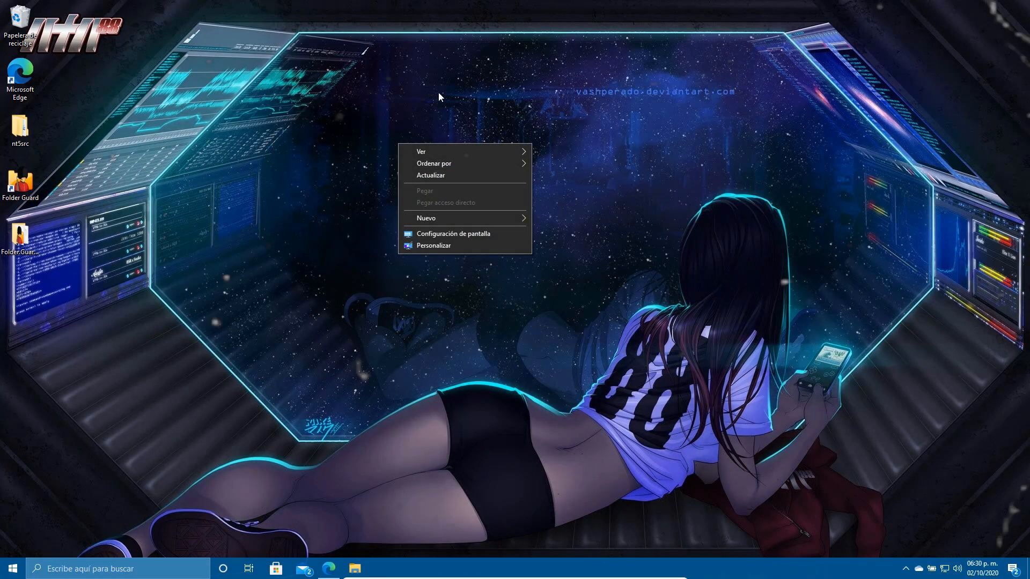
pyautogui.rightClick(490, 84)
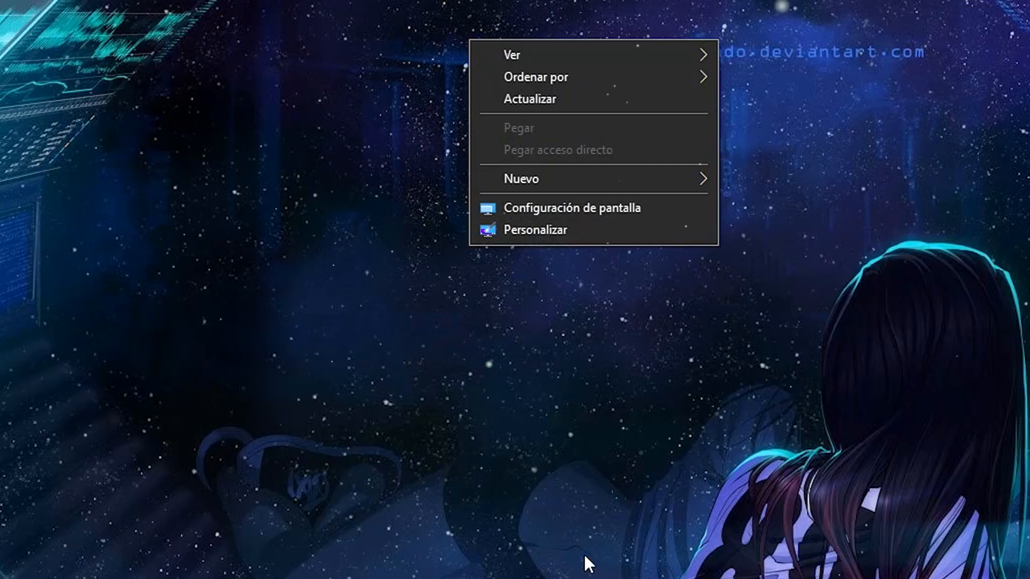
pyautogui.click(666, 417)
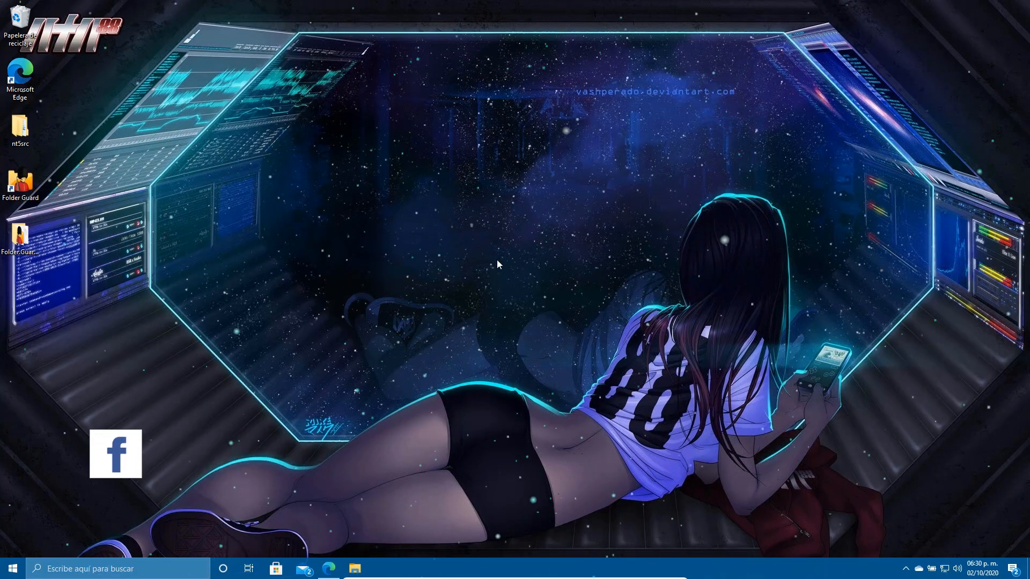
# - Launch DELTAMenu from the DELTA Menu v3.1 folder with administrator permission, run its LIMPIAR action and minimize the folder window
pyautogui.click(355, 568)
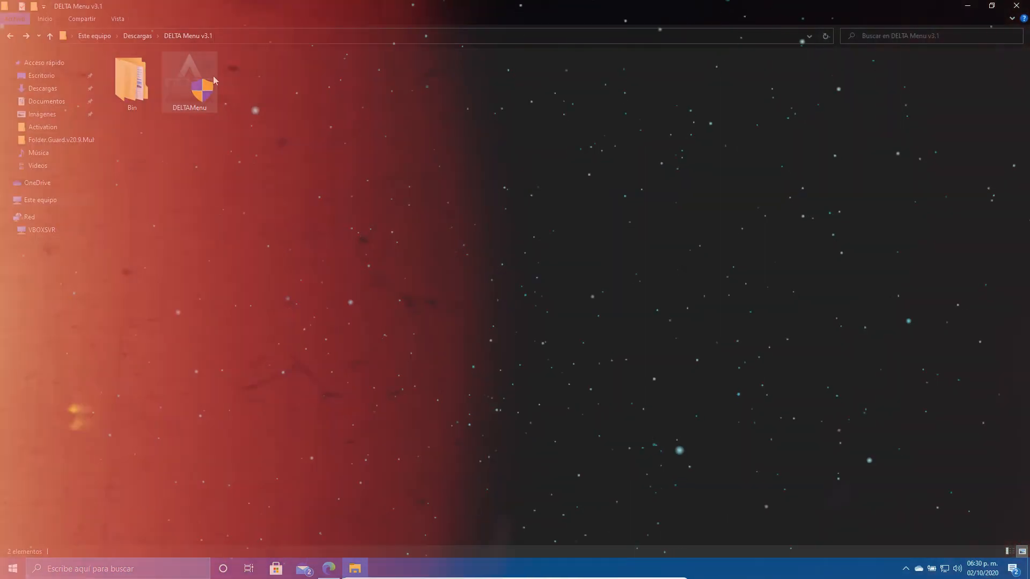
pyautogui.doubleClick(197, 83)
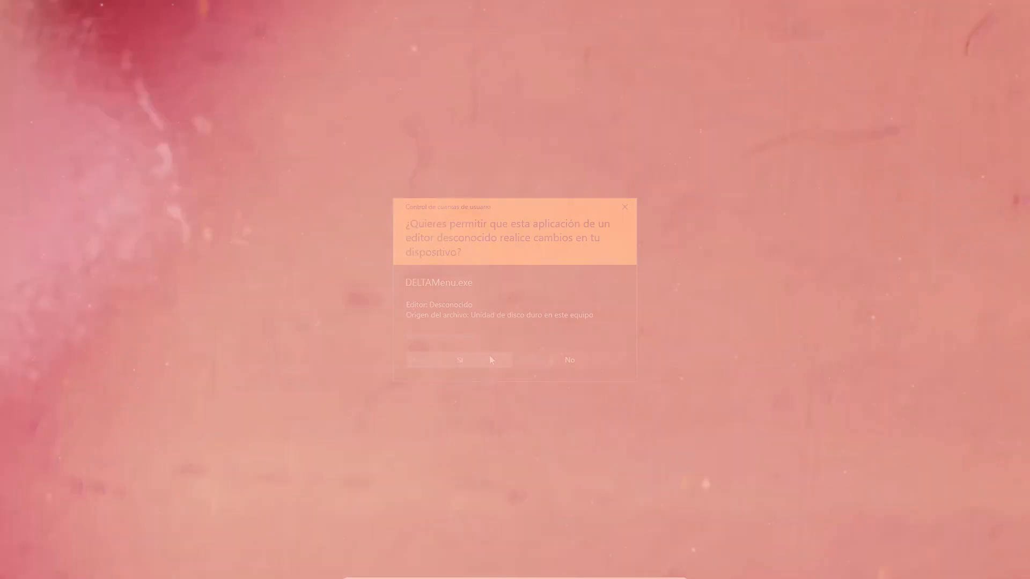
pyautogui.click(491, 360)
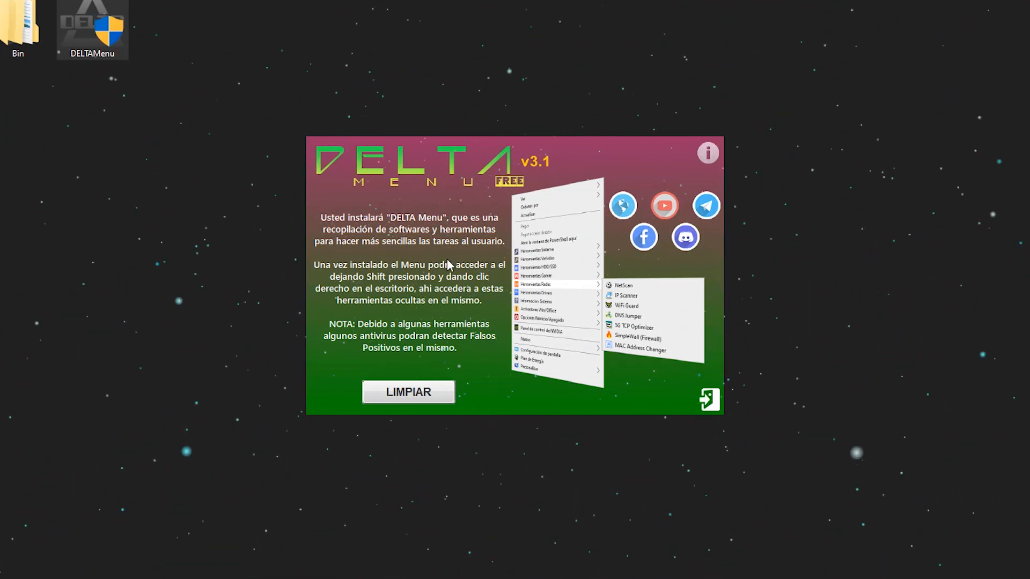
pyautogui.click(410, 393)
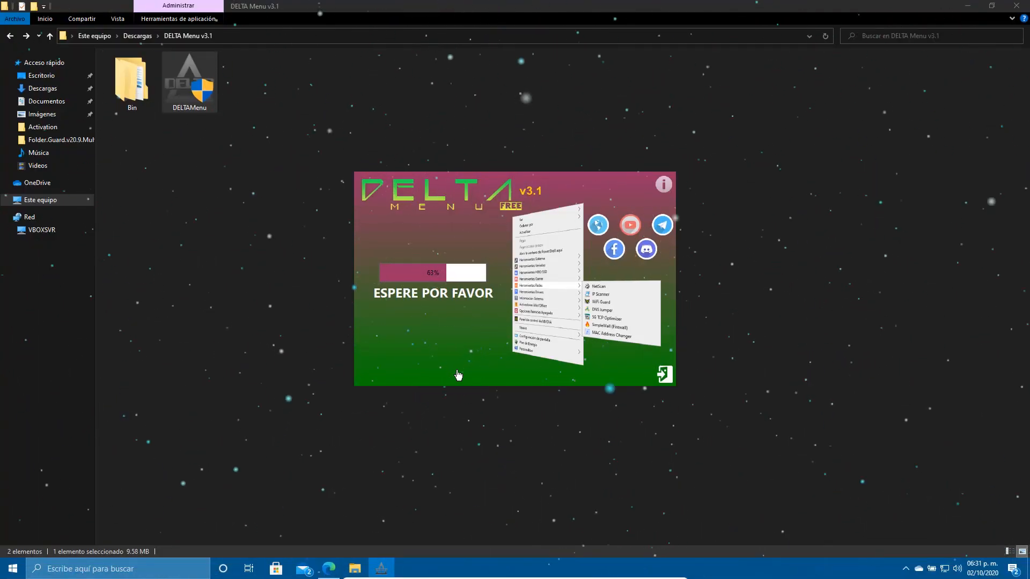
pyautogui.click(967, 5)
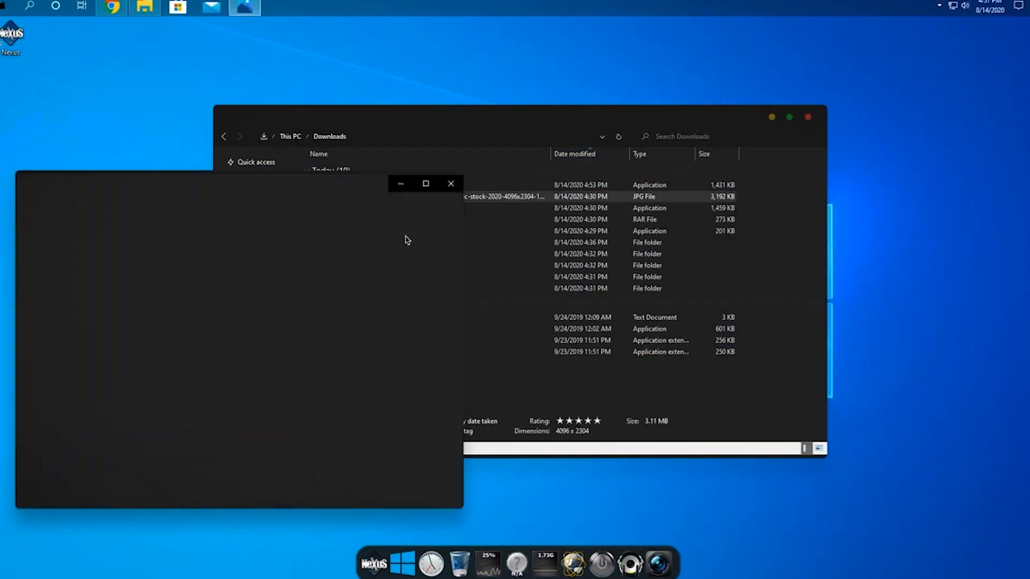
# - Set the macOS Big Sur image open in Photos as the desktop background and close both open windows
pyautogui.click(449, 206)
pyautogui.moveTo(424, 122)
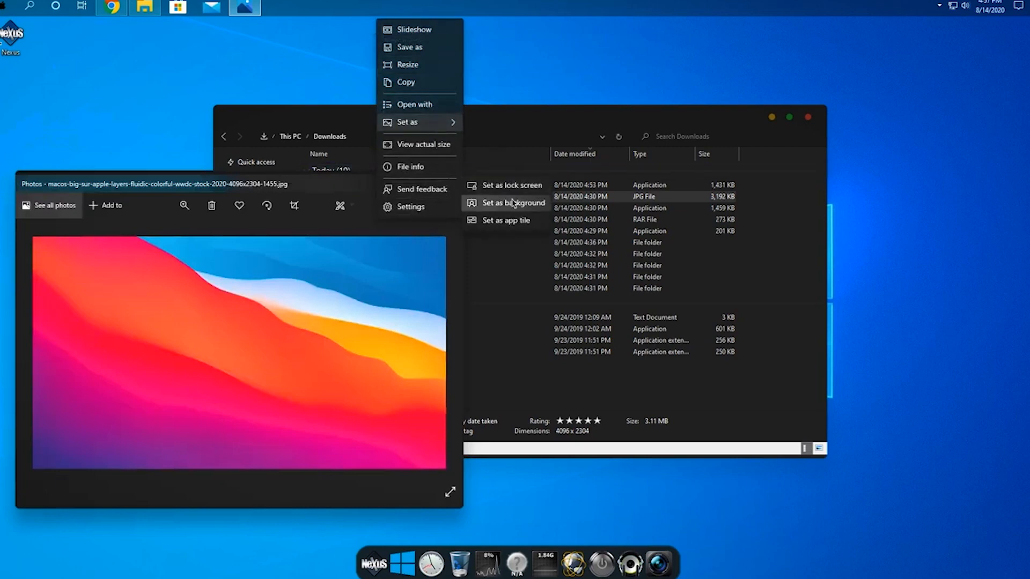
pyautogui.click(502, 203)
pyautogui.click(450, 184)
pyautogui.click(808, 117)
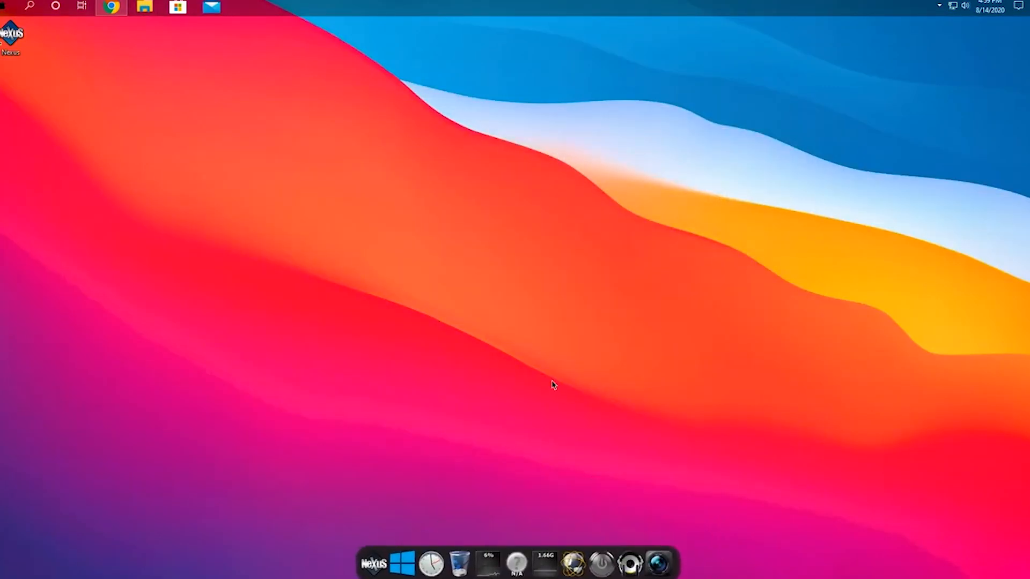
# - Create a desktop shortcut to Google Chrome from its file location and add Chrome to the Nexus dock
pyautogui.press('super')
pyautogui.write('chrom')
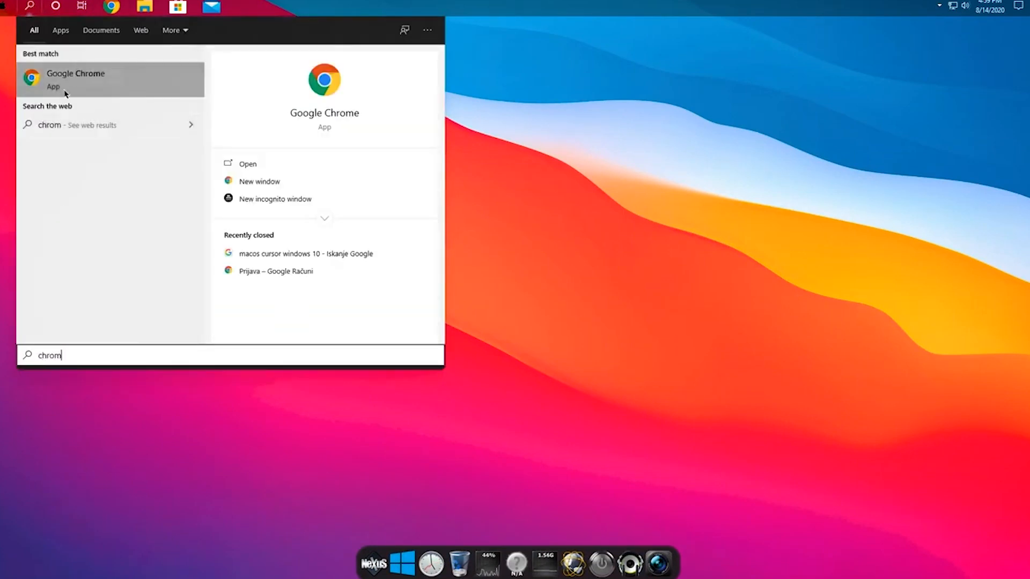
pyautogui.rightClick(68, 85)
pyautogui.click(94, 113)
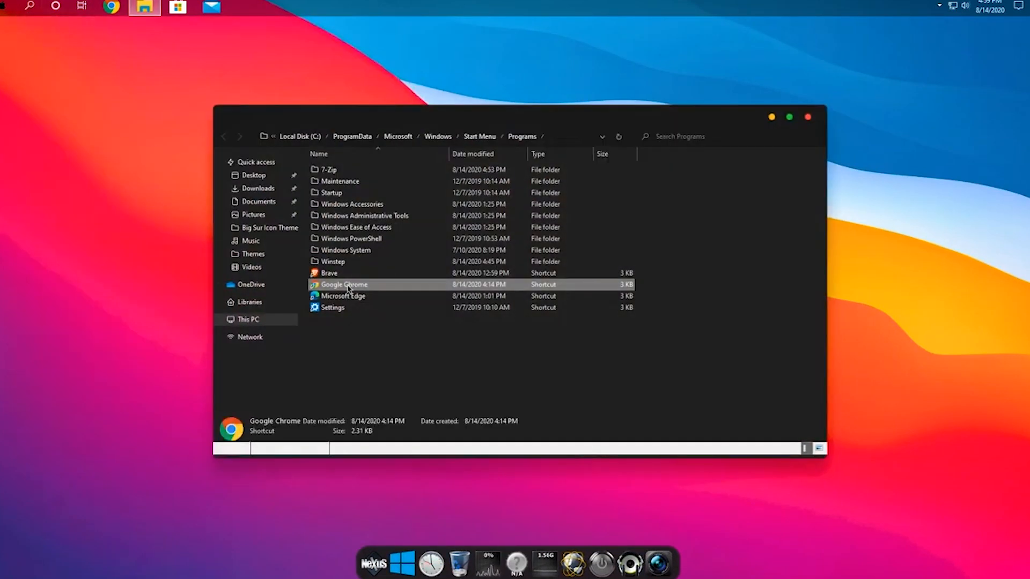
pyautogui.rightClick(349, 286)
pyautogui.moveTo(424, 445)
pyautogui.click(561, 467)
pyautogui.click(808, 117)
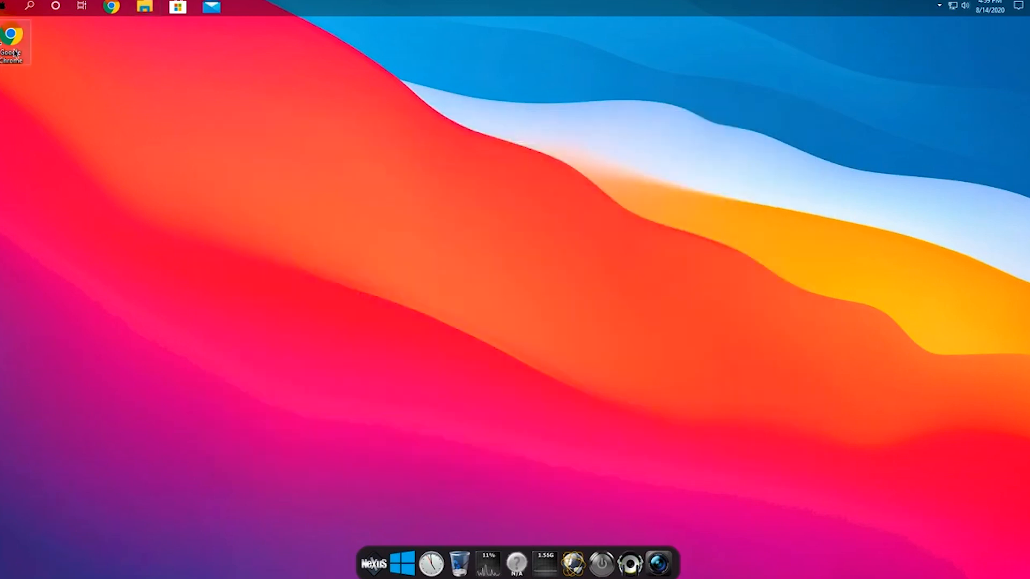
pyautogui.moveTo(485, 564); pyautogui.dragTo(483, 562)
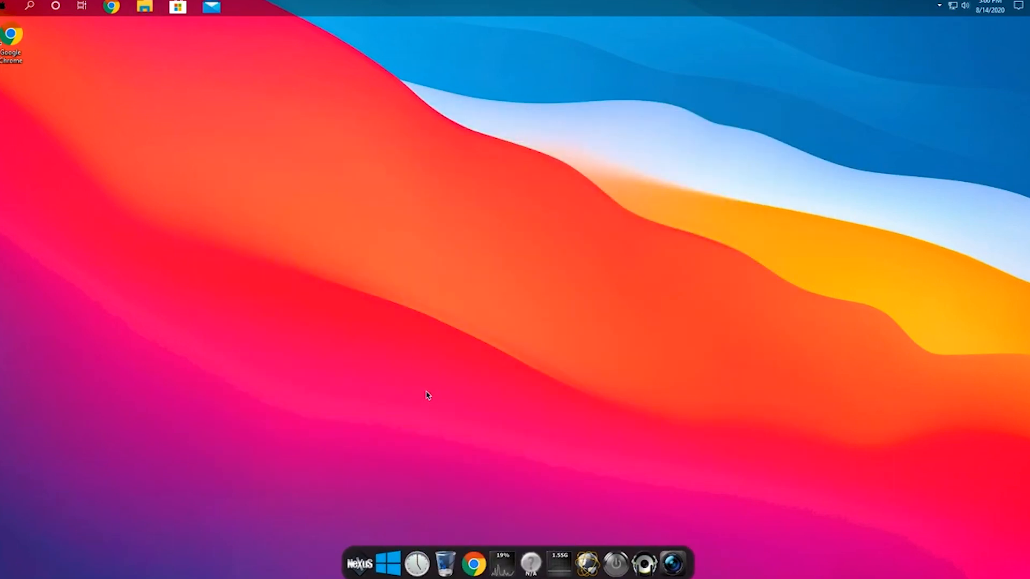
# - Remove the Capture Desktop, media player and power items from the Nexus dock
pyautogui.rightClick(652, 555)
pyautogui.click(681, 483)
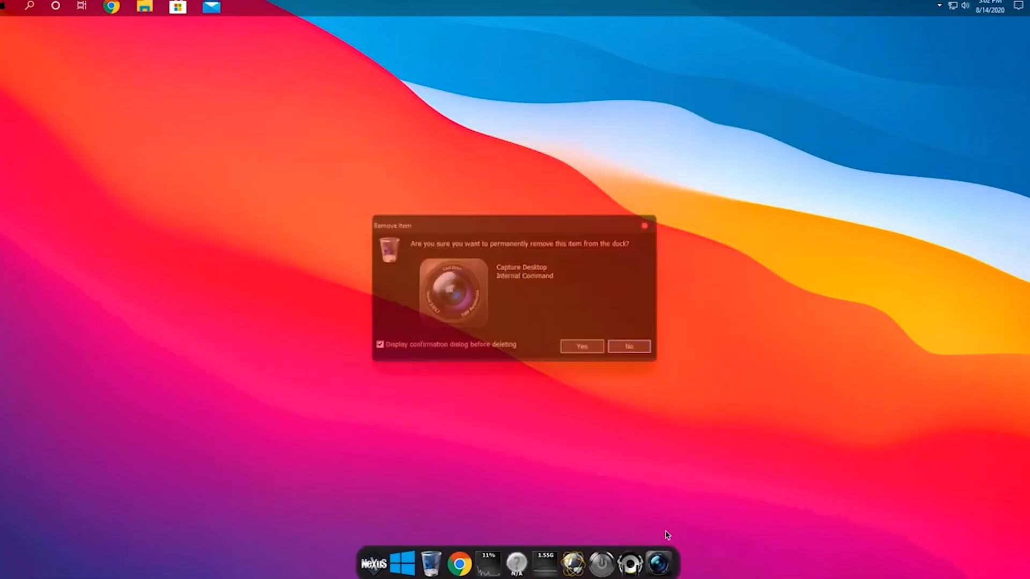
pyautogui.click(583, 347)
pyautogui.rightClick(616, 546)
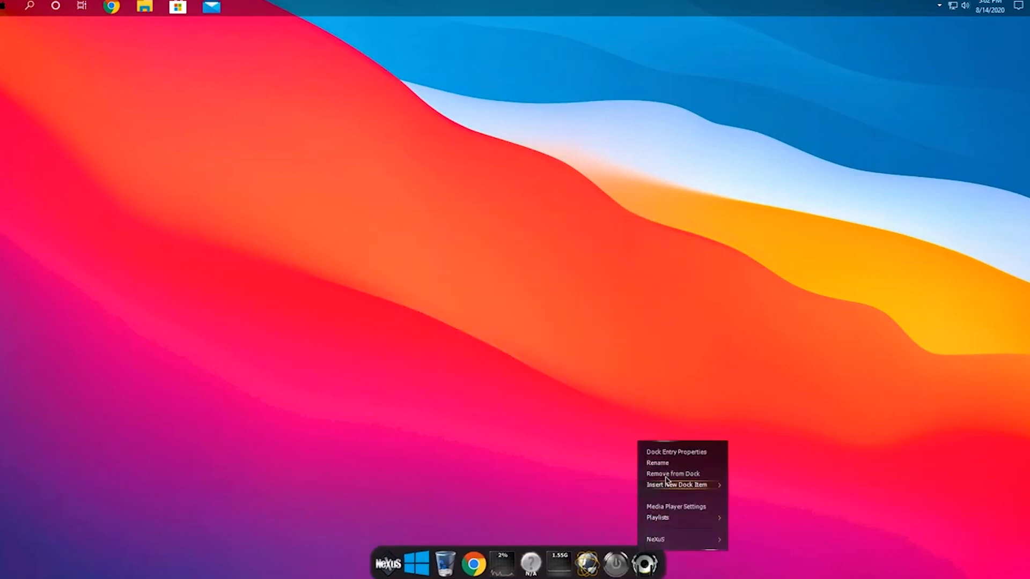
pyautogui.click(556, 442)
pyautogui.rightClick(616, 560)
pyautogui.click(631, 437)
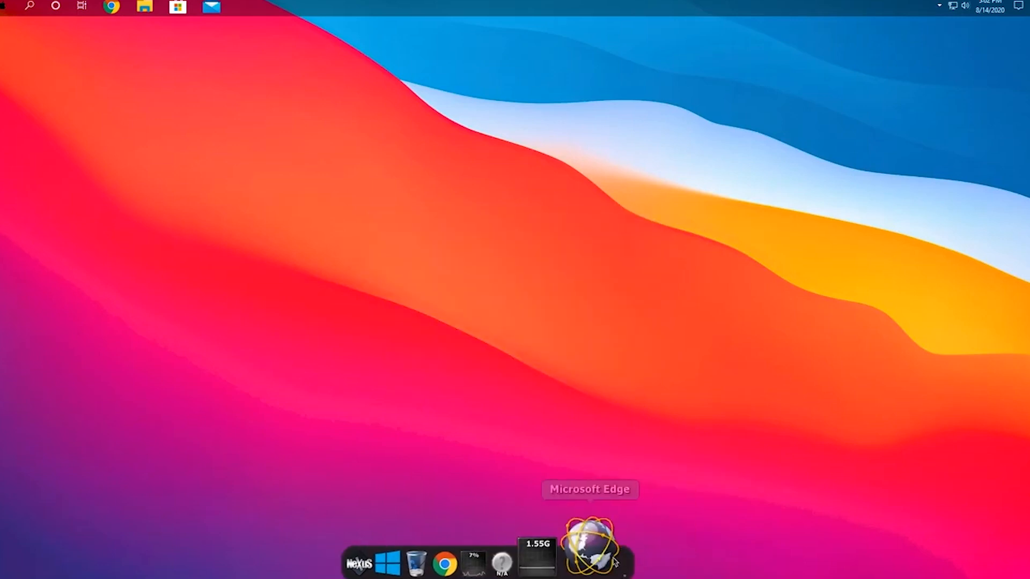
pyautogui.rightClick(612, 555)
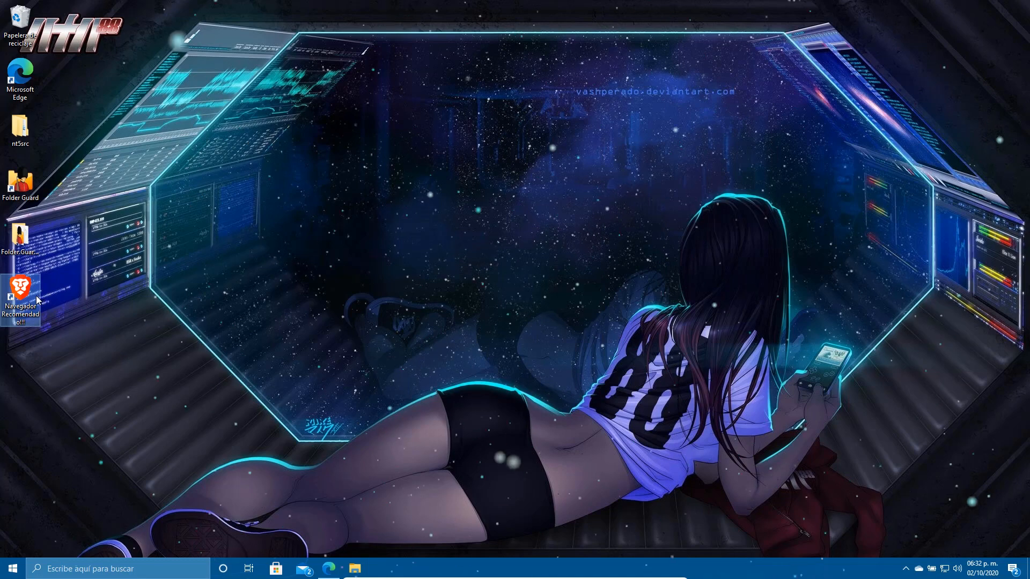
pyautogui.click(31, 295)
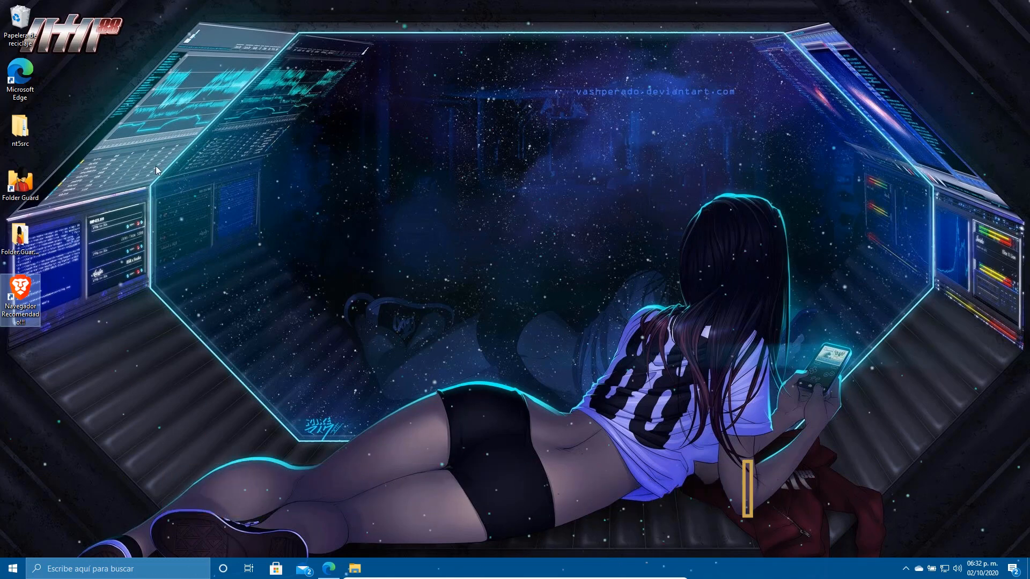
pyautogui.click(250, 186)
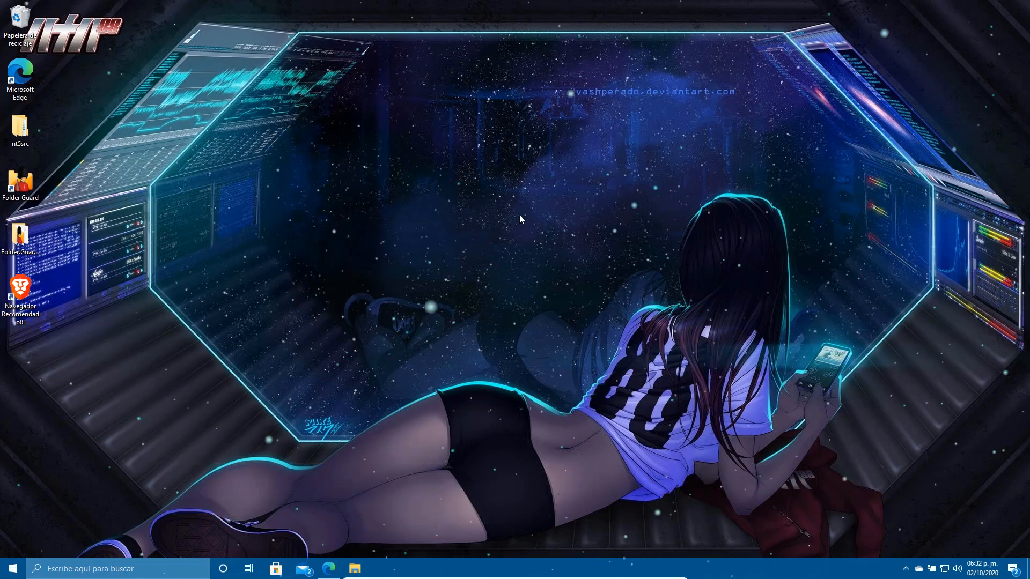
# - Examine the desktop context menu and the links in its Doofy's Projects group
pyautogui.rightClick(463, 95)
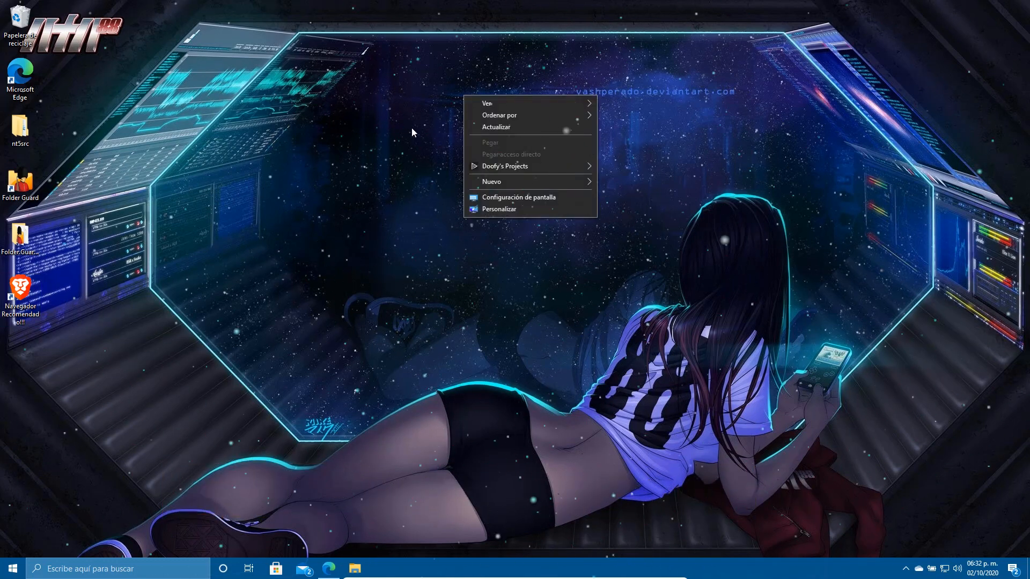
pyautogui.rightClick(287, 103)
pyautogui.click(681, 67)
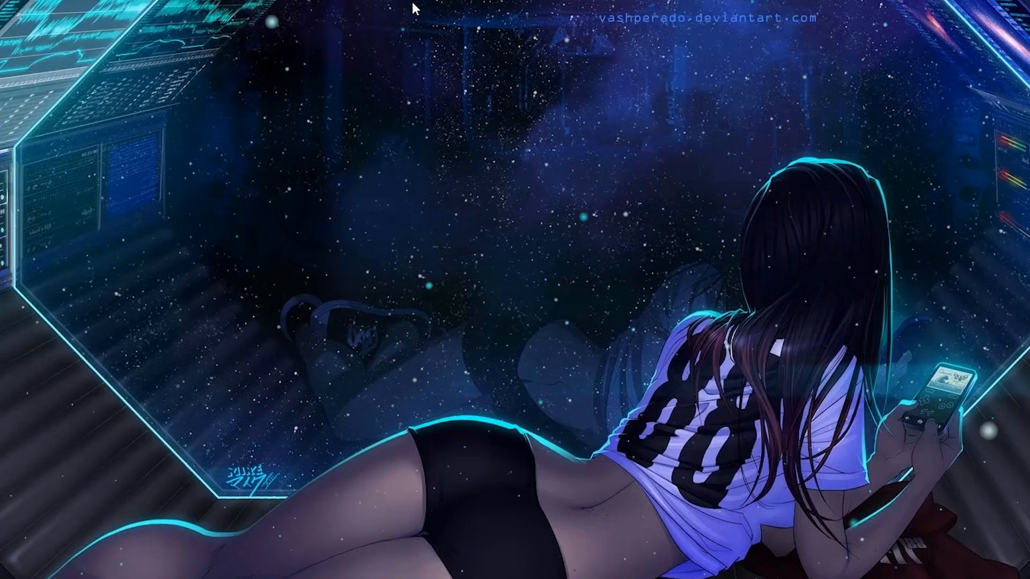
pyautogui.rightClick(440, 81)
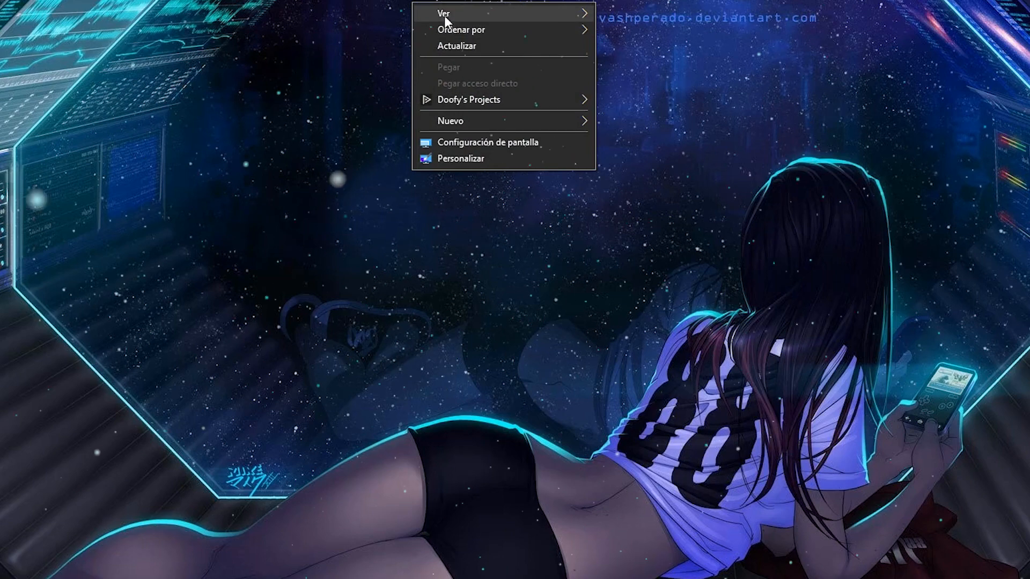
pyautogui.moveTo(508, 99)
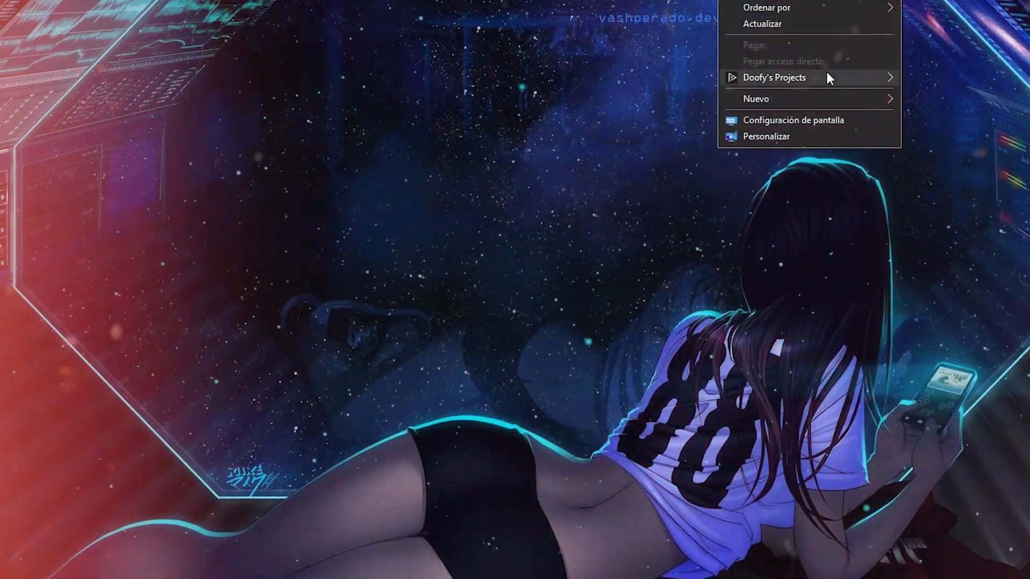
pyautogui.moveTo(827, 77)
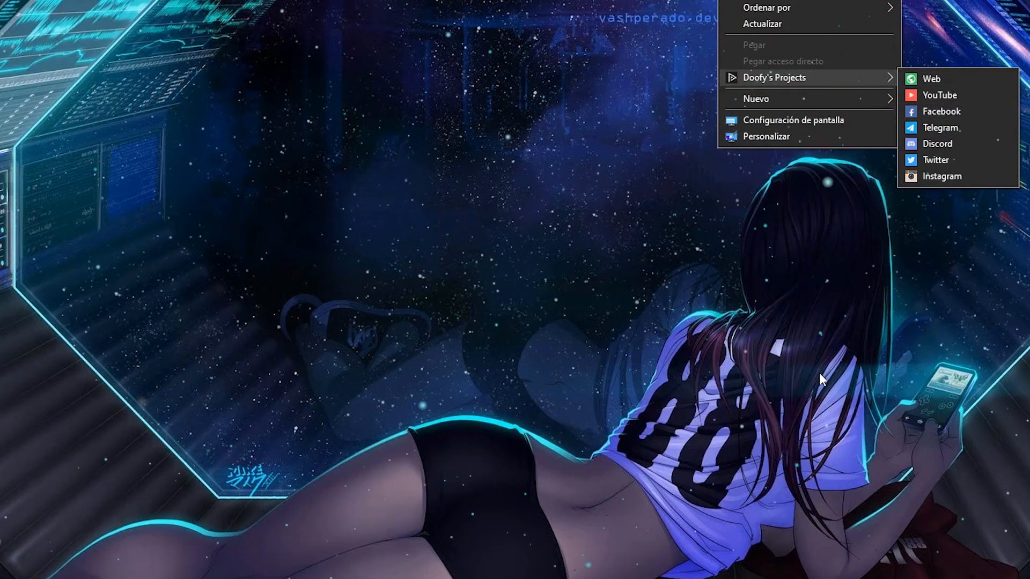
pyautogui.click(271, 36)
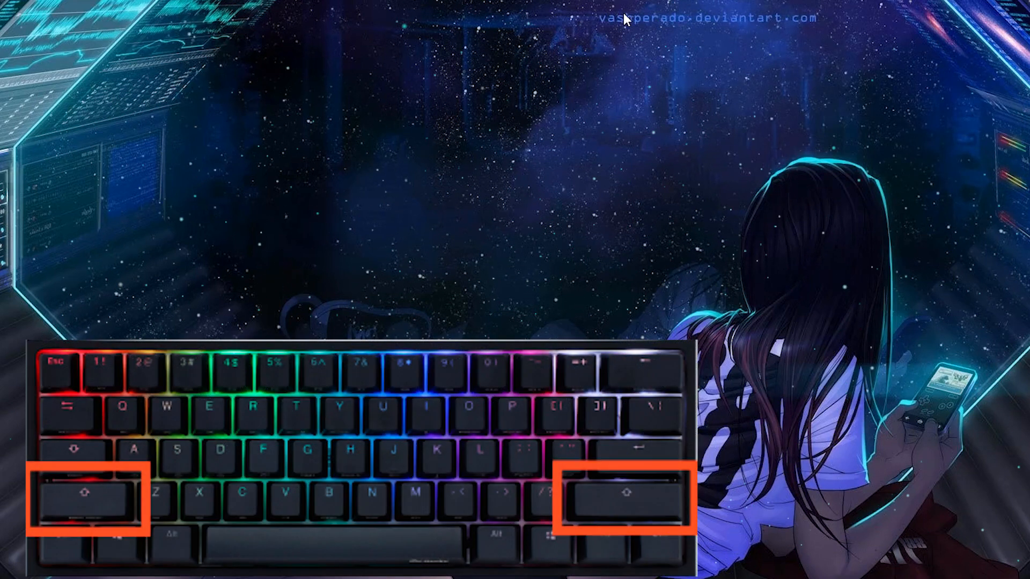
# - Compare the extended desktop context menu containing the DELTA tools with the regular one and its Doofy's Projects entry
pyautogui.rightClick(446, 54)
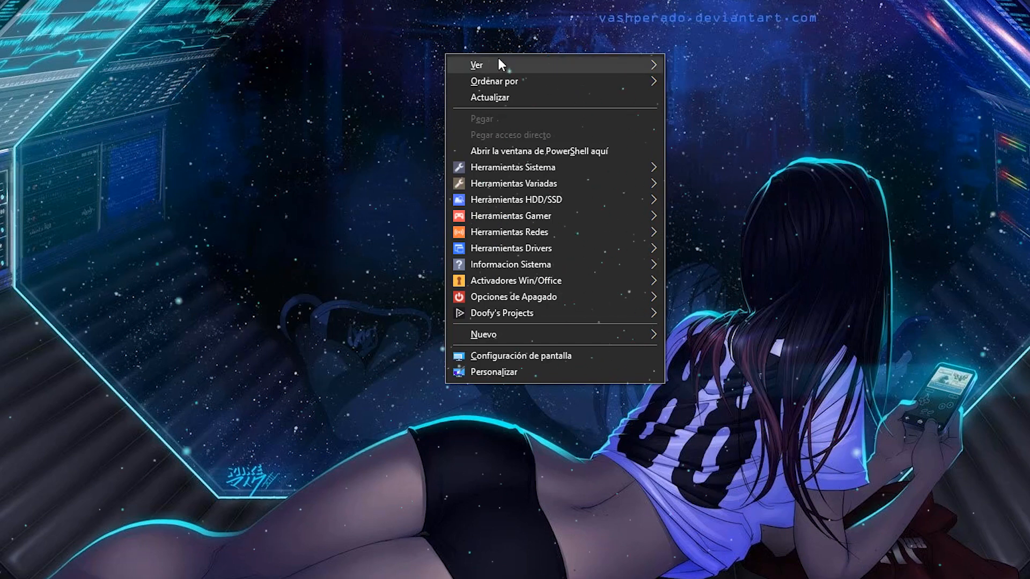
pyautogui.moveTo(497, 59)
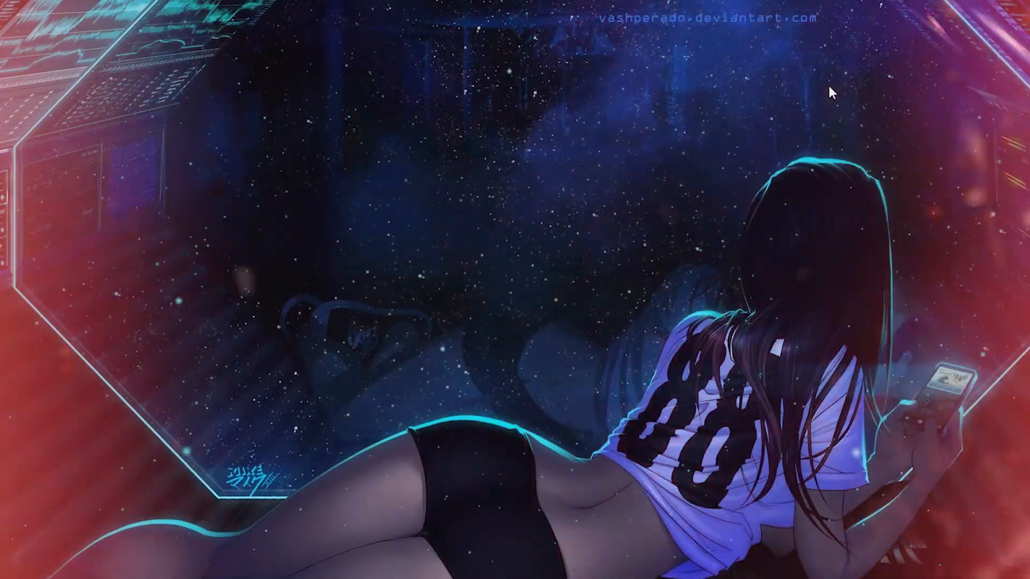
pyautogui.rightClick(830, 86)
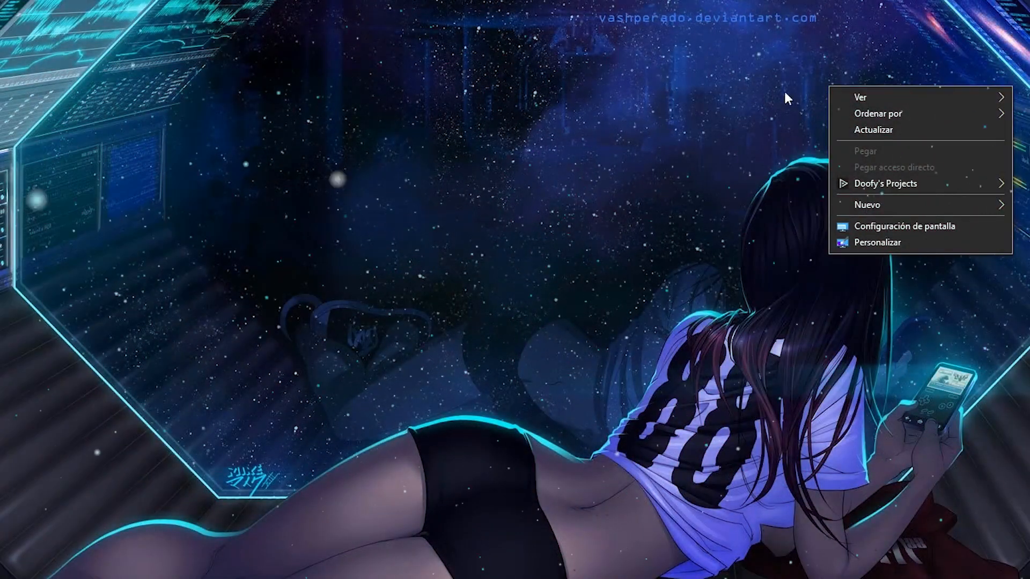
pyautogui.moveTo(926, 182)
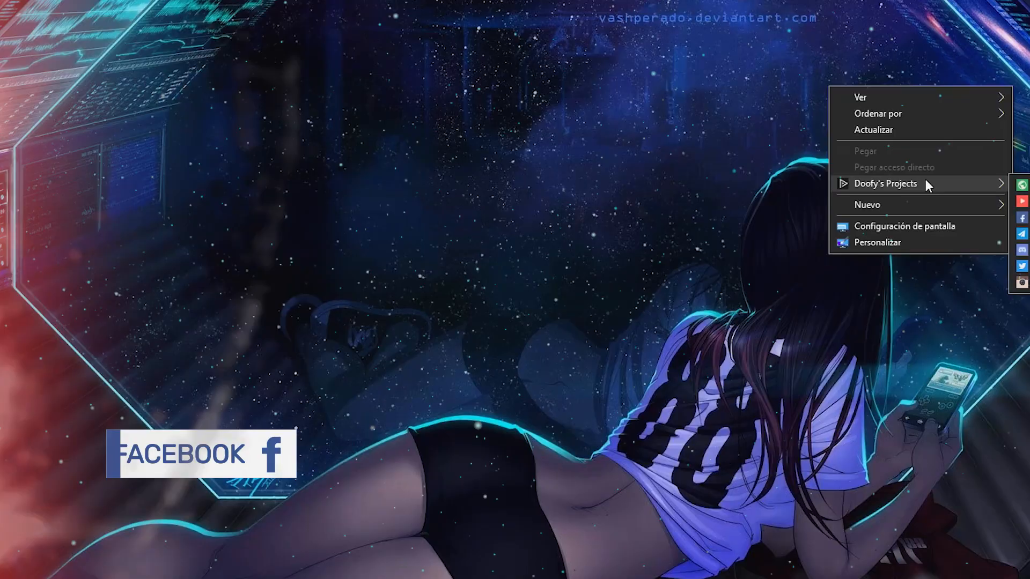
pyautogui.click(454, 156)
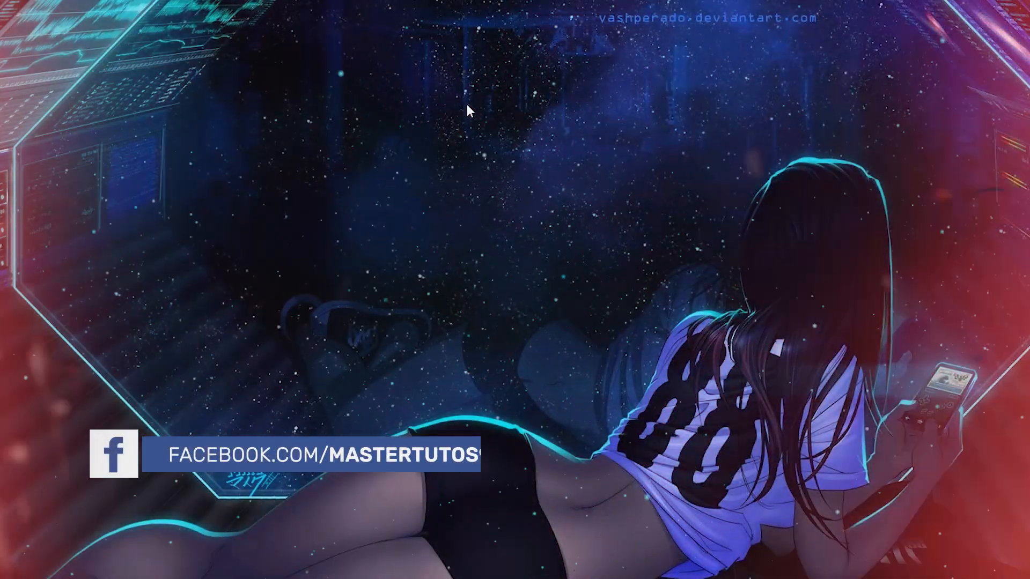
# - Display the extended desktop context menu and view the tools under Herramientas Sistema
pyautogui.rightClick(467, 104)
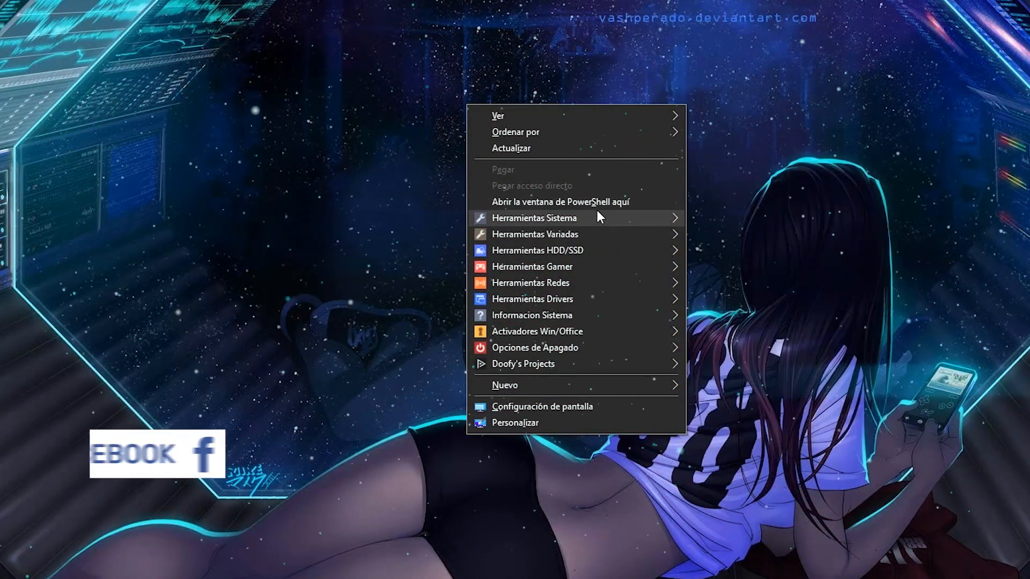
pyautogui.moveTo(597, 214)
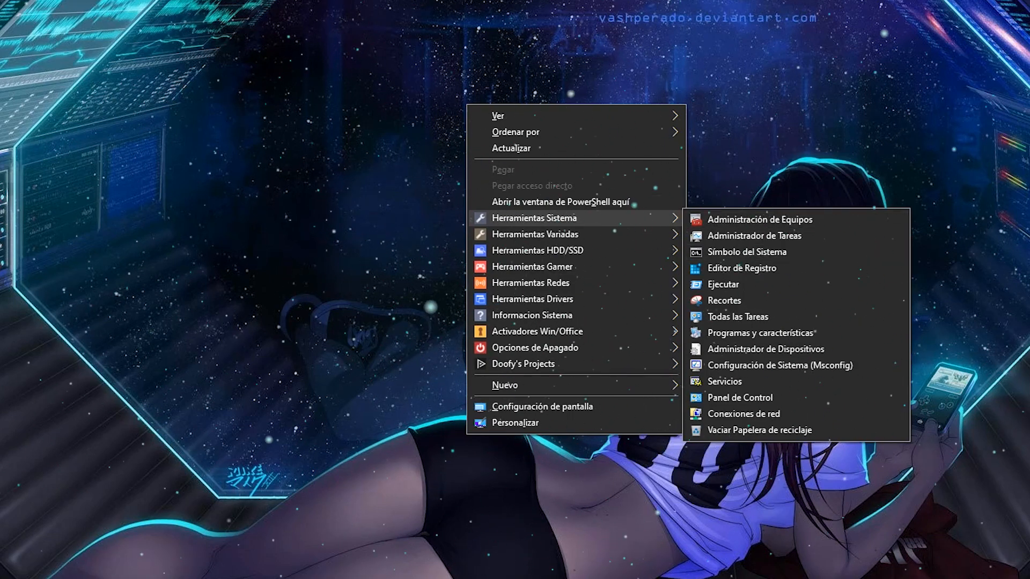
# - Reopen the extended desktop context menu and view the tools under Herramientas HDD/SSD
pyautogui.press('super')
pyautogui.click(490, 348)
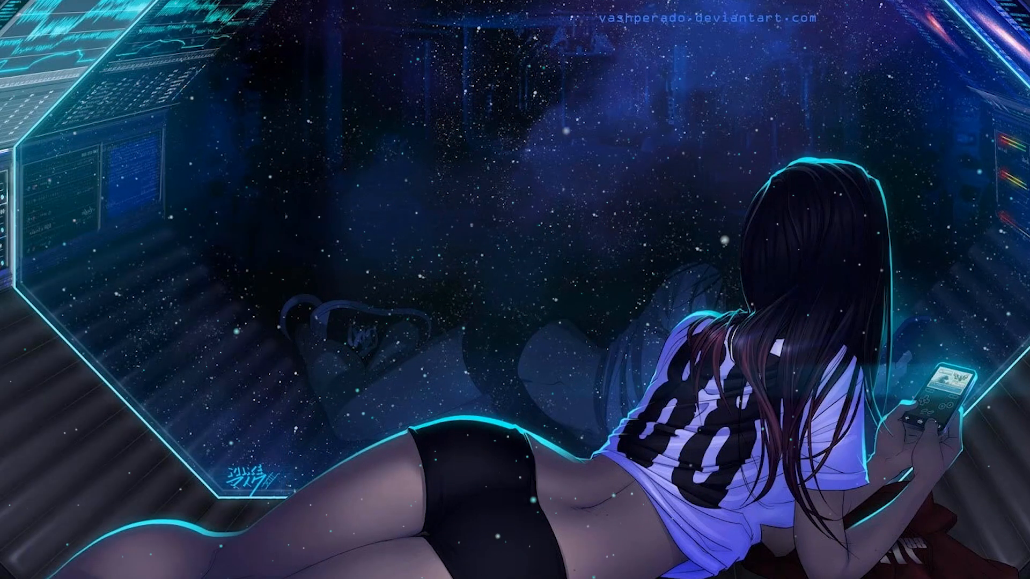
pyautogui.rightClick(365, 40)
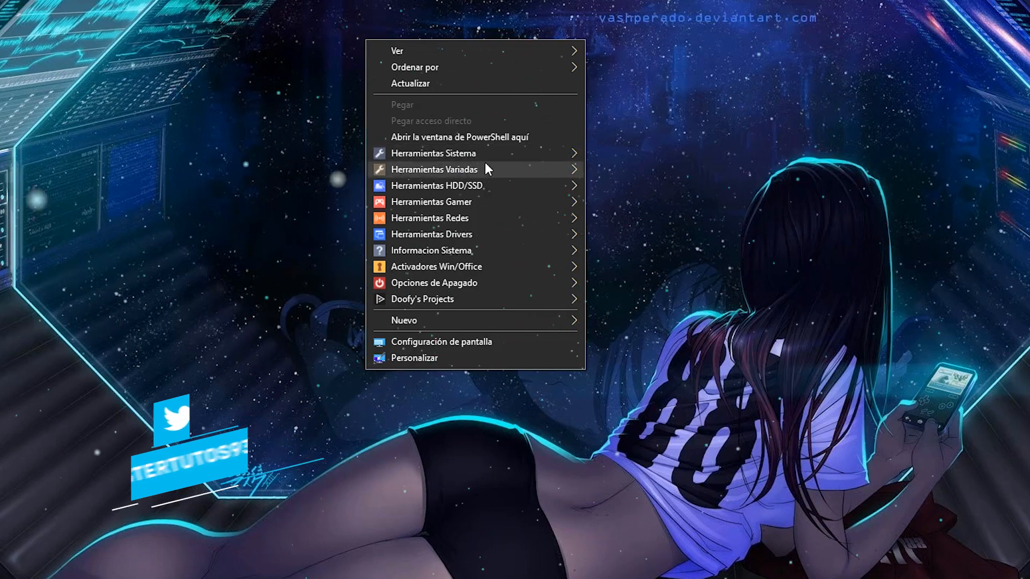
pyautogui.click(544, 166)
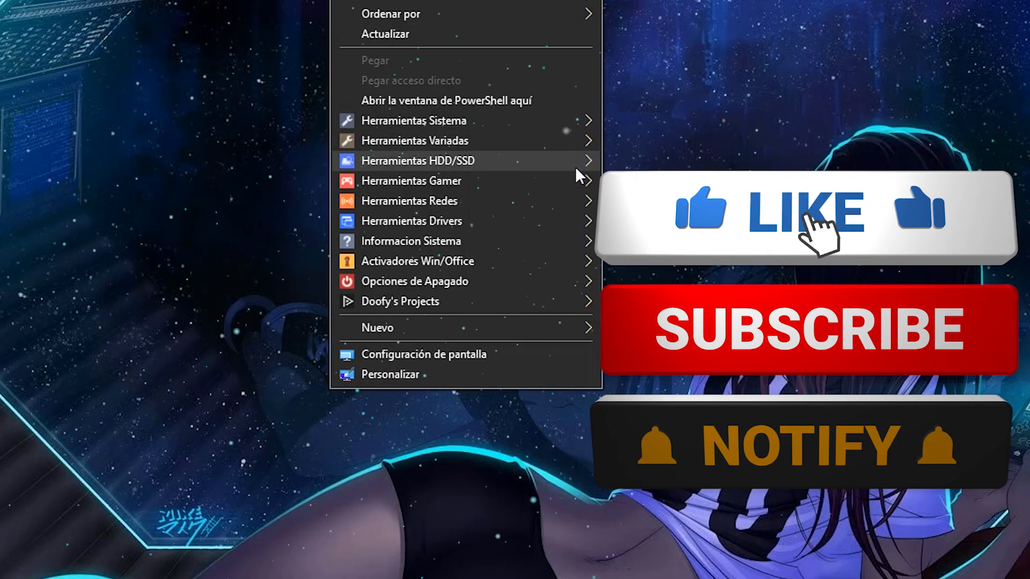
pyautogui.click(576, 169)
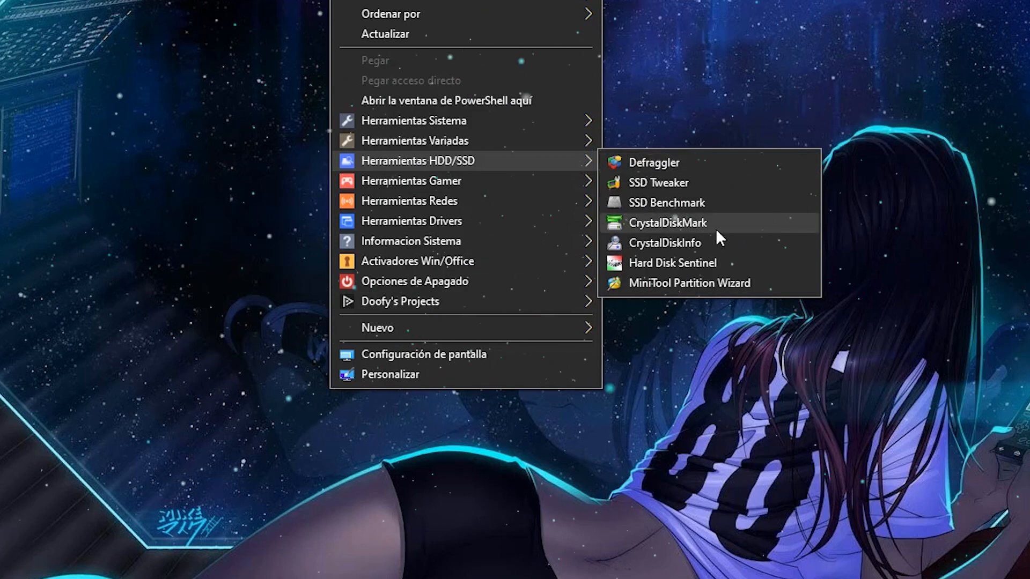
# - View the tools under Herramientas Redes and Activadores Win/Office in the extended desktop context menu
pyautogui.moveTo(537, 185)
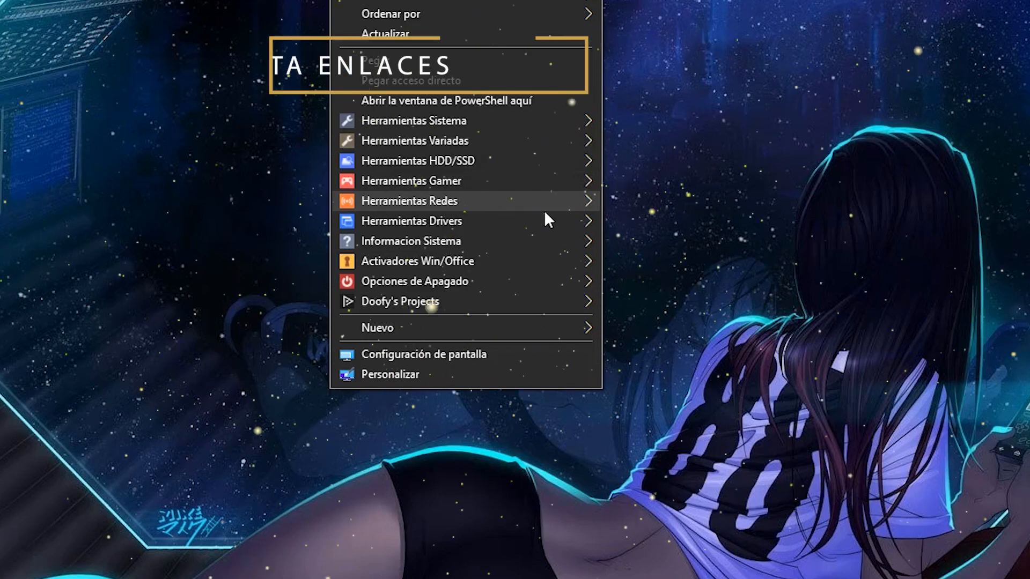
pyautogui.moveTo(584, 202)
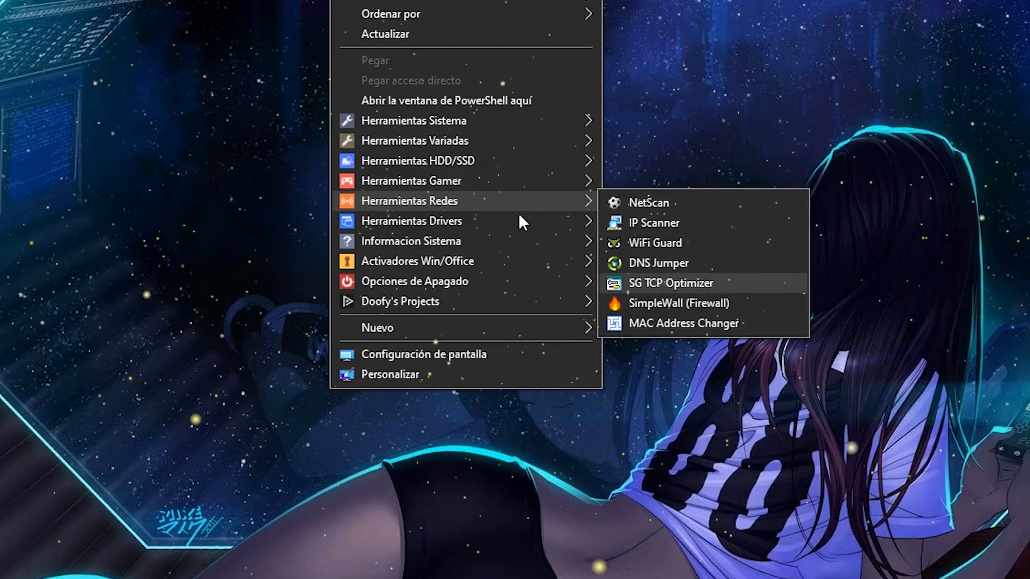
pyautogui.moveTo(520, 215)
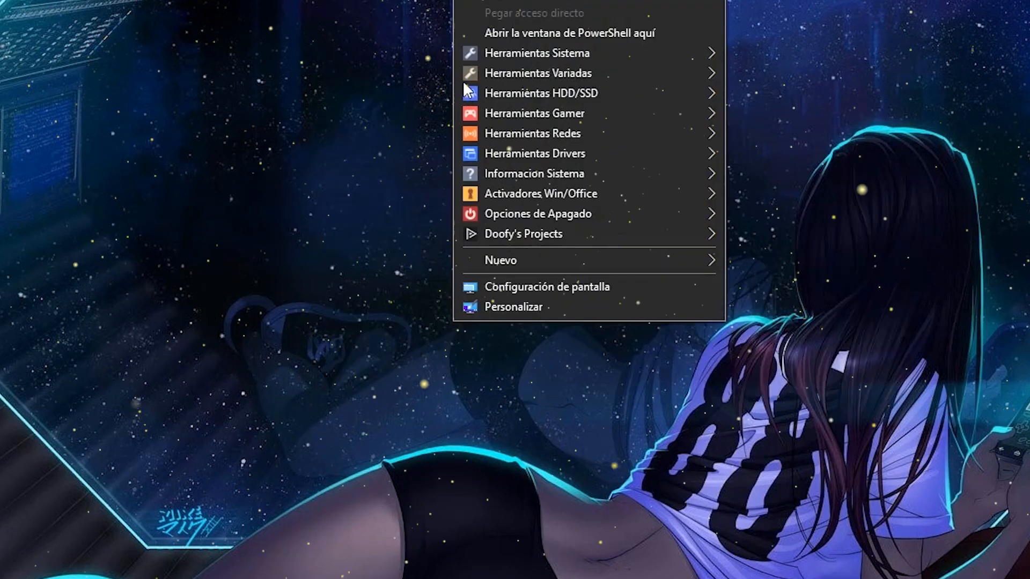
pyautogui.moveTo(623, 153)
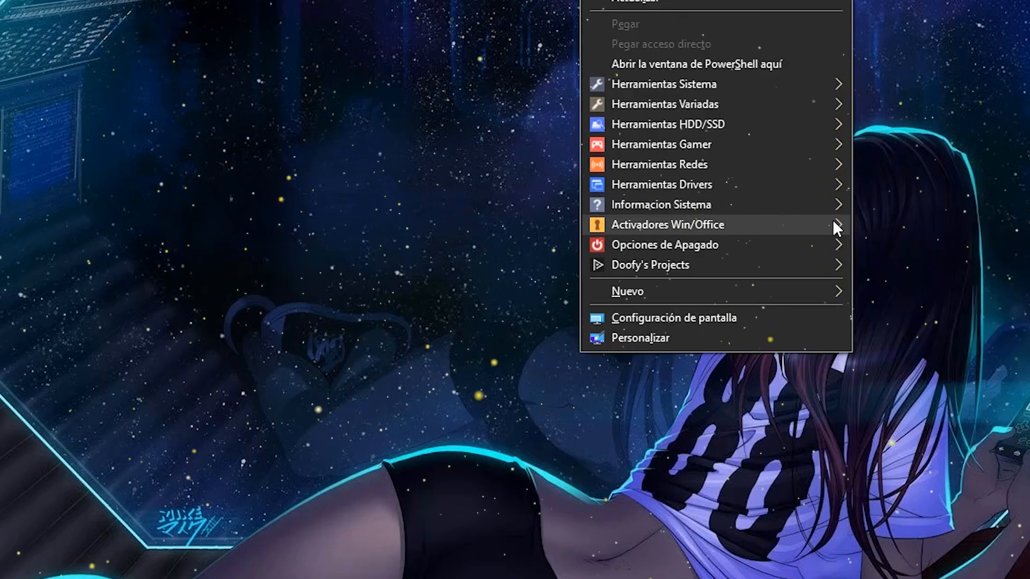
pyautogui.moveTo(834, 225)
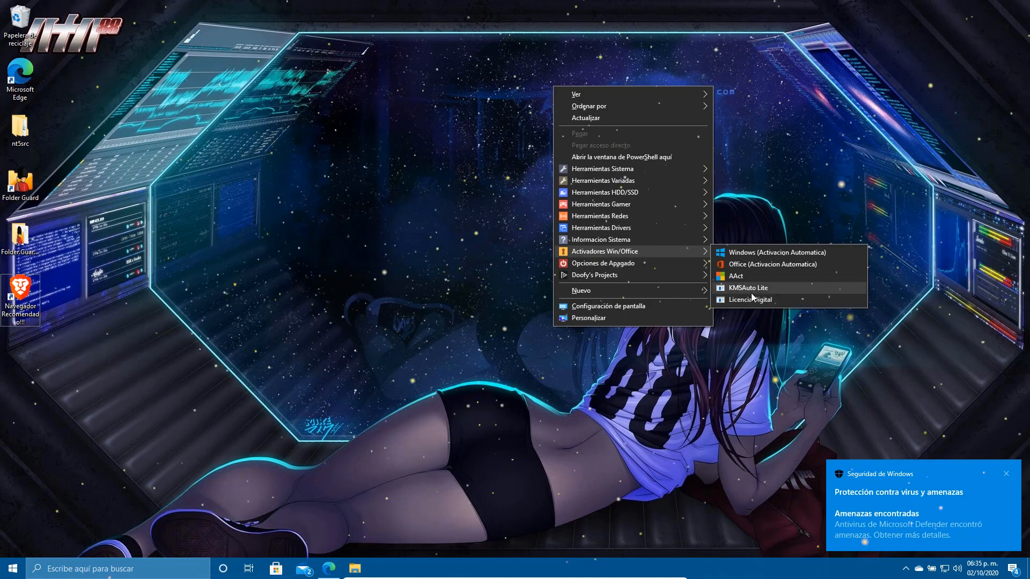
# - Dismiss the Windows Security notification and review the Opciones de Apagado, Herramientas Drivers and Herramientas Gamer groups of the extended context menu
pyautogui.click(1008, 473)
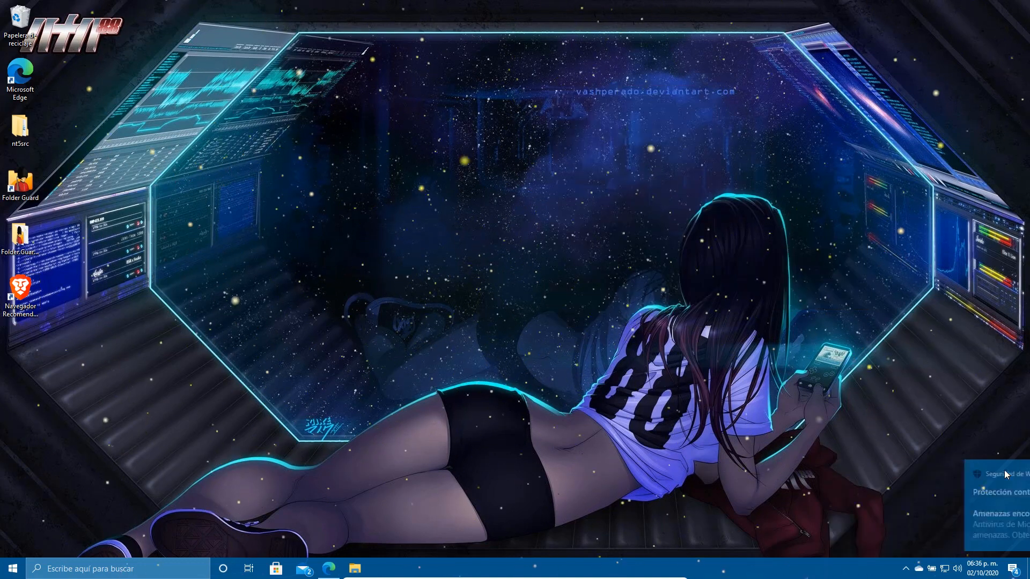
pyautogui.rightClick(621, 142)
pyautogui.click(516, 60)
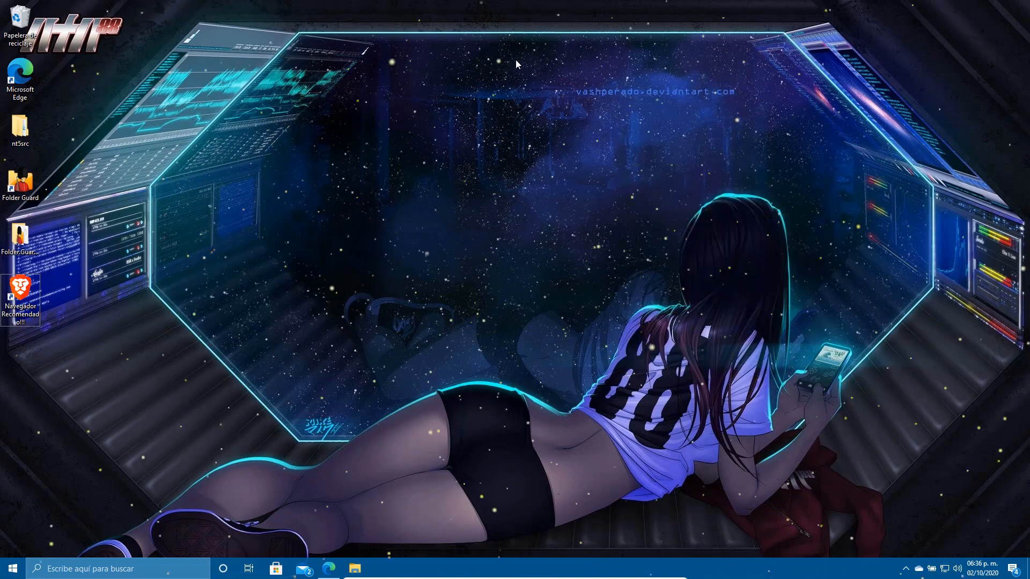
pyautogui.rightClick(516, 60)
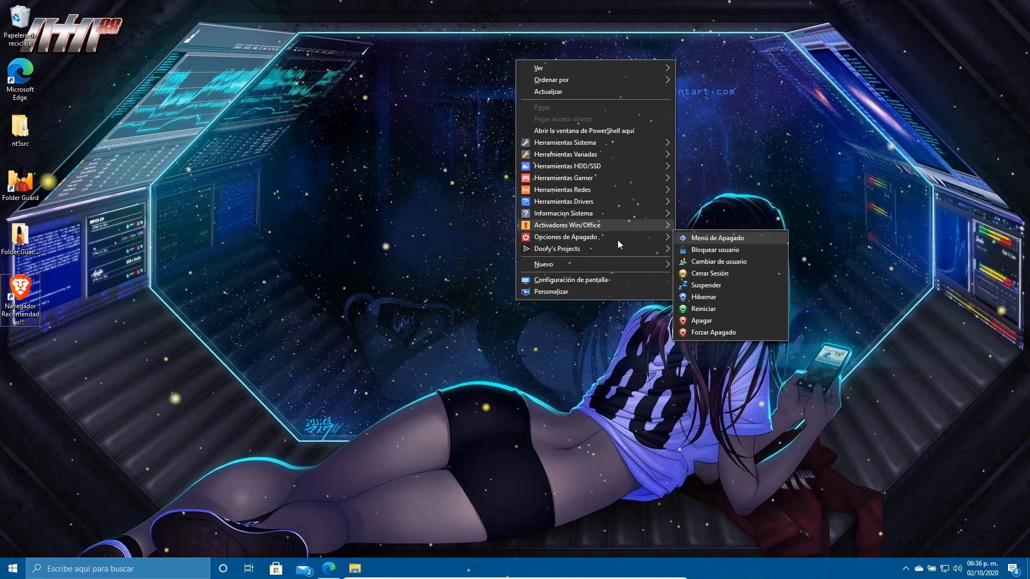
pyautogui.moveTo(619, 244)
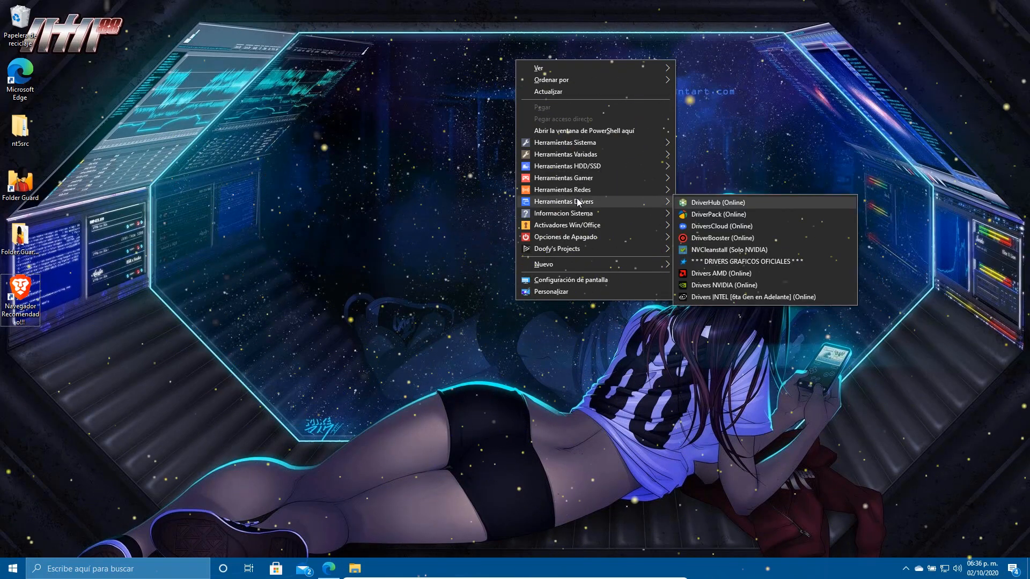
pyautogui.moveTo(601, 141)
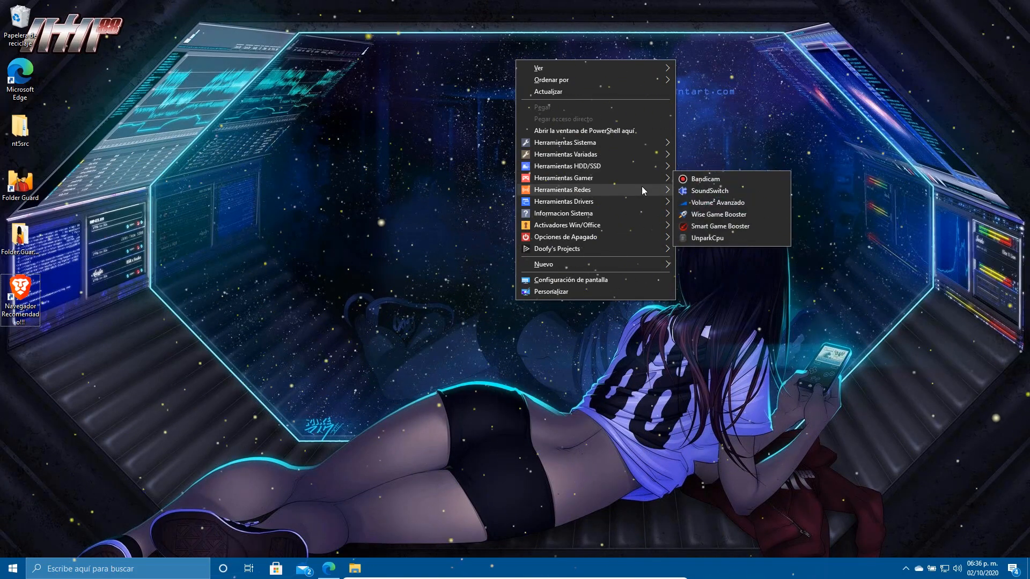
pyautogui.moveTo(642, 188)
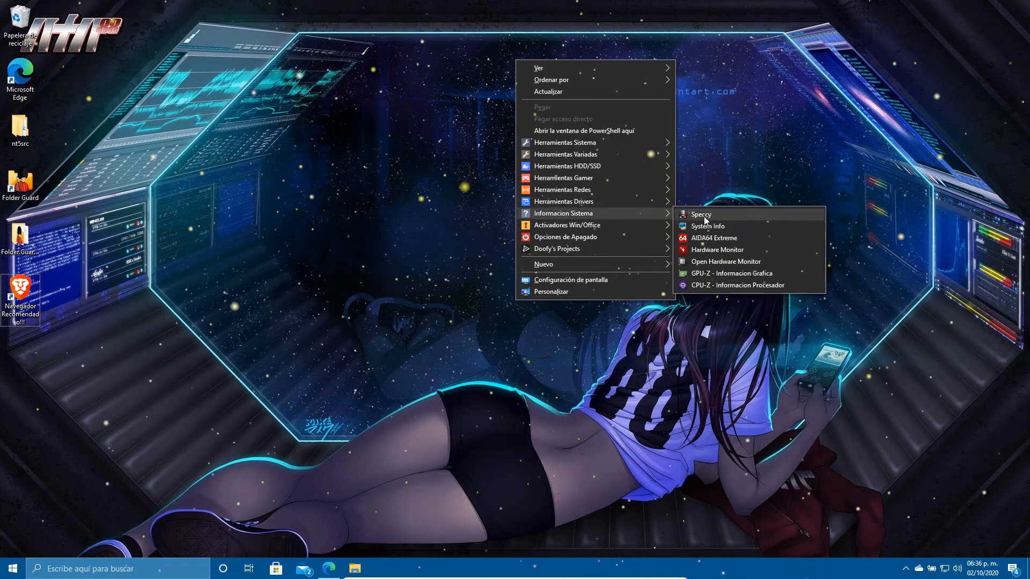
# - Launch Speccy from Informacion Sistema, allow it to make changes, and reposition its window on the desktop
pyautogui.click(703, 217)
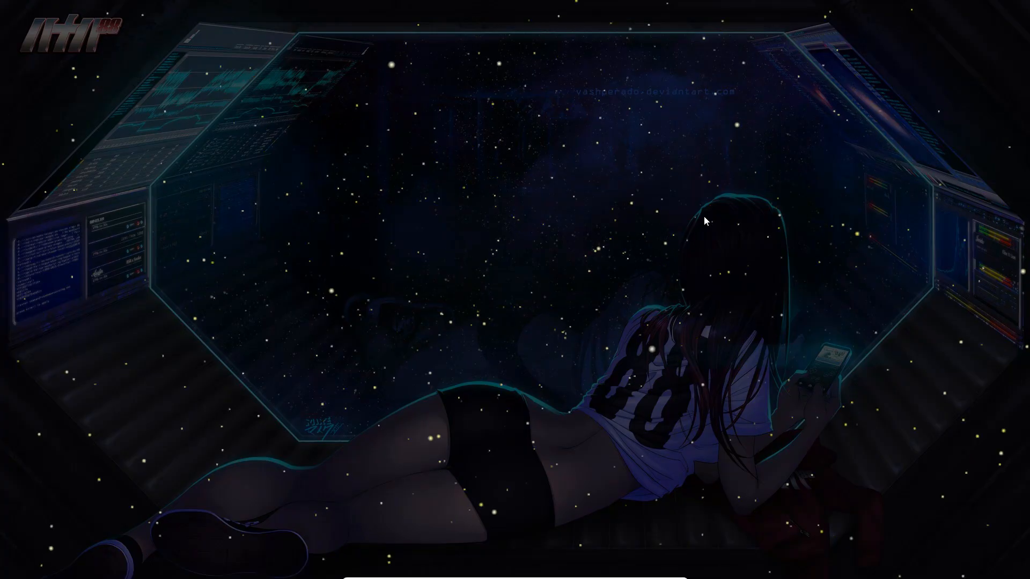
pyautogui.click(467, 354)
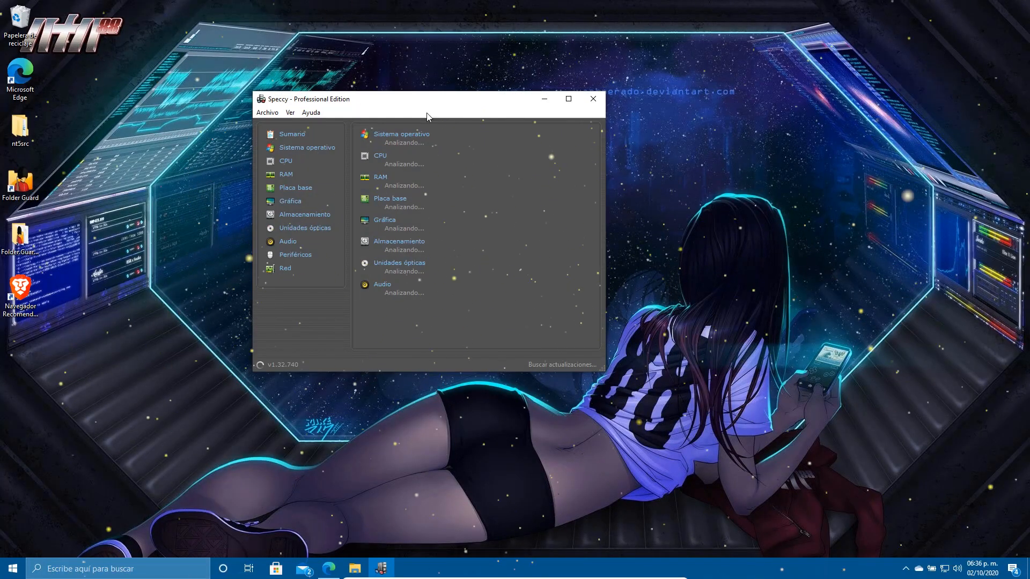
pyautogui.moveTo(439, 101); pyautogui.dragTo(385, 88)
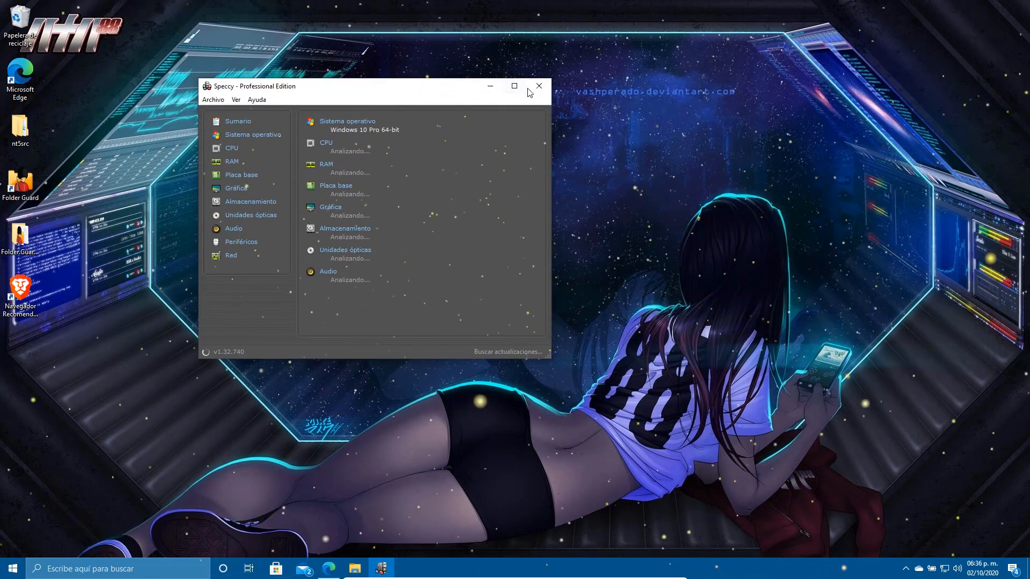
# - Run Optimizar Servicios from the Herramientas Variadas group and allow it to make changes
pyautogui.rightClick(597, 98)
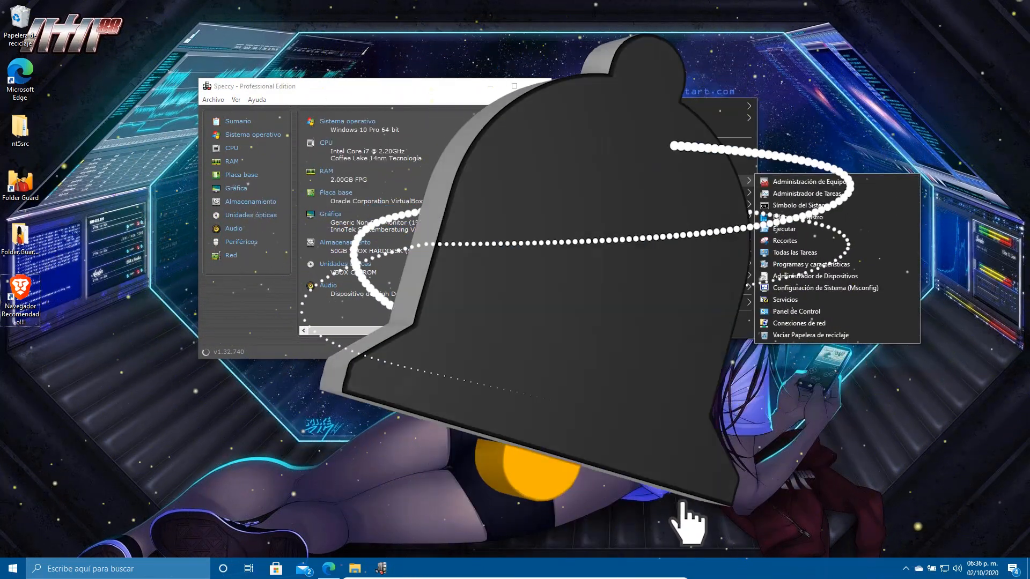
pyautogui.moveTo(687, 190)
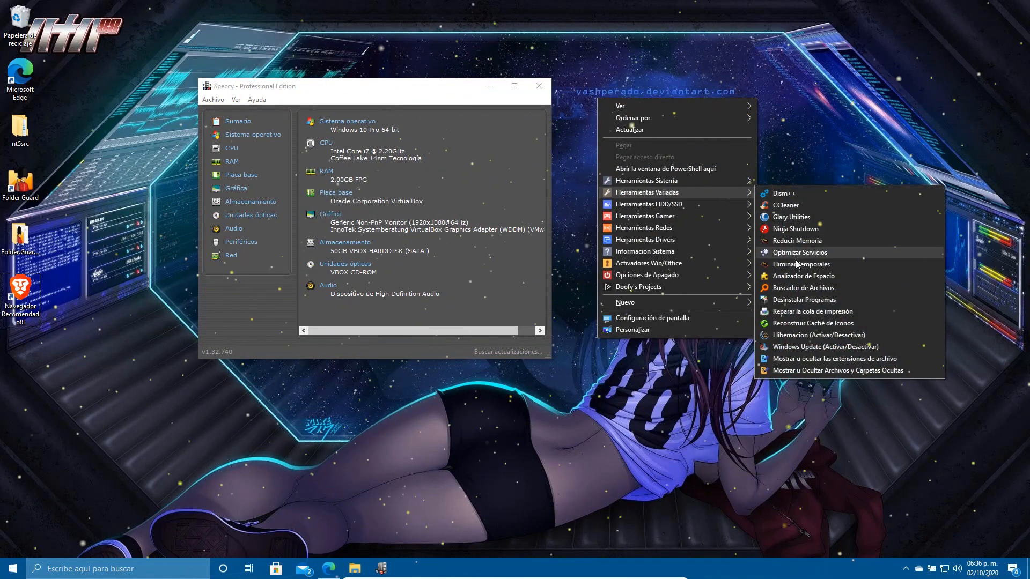
pyautogui.click(815, 254)
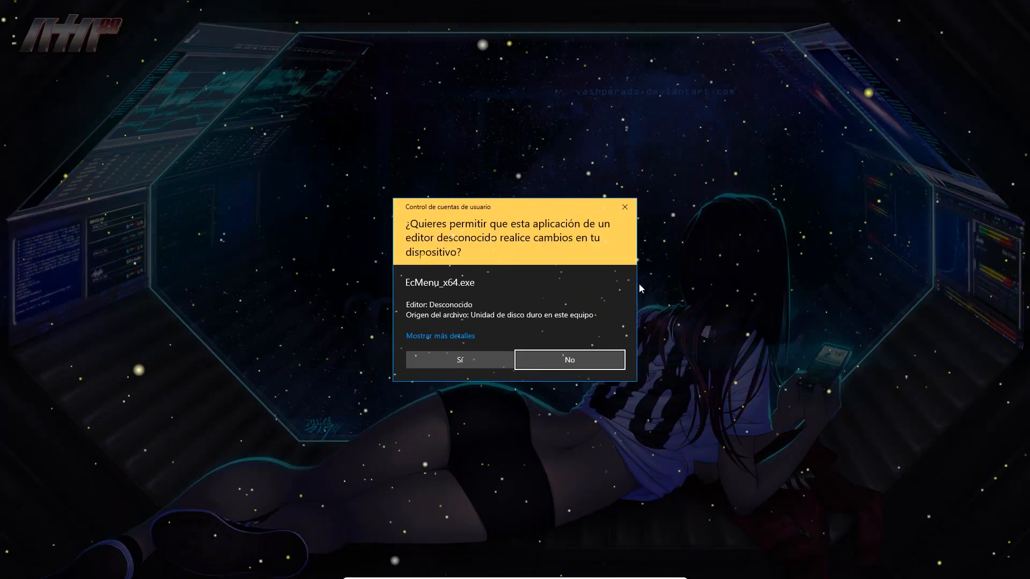
pyautogui.click(482, 356)
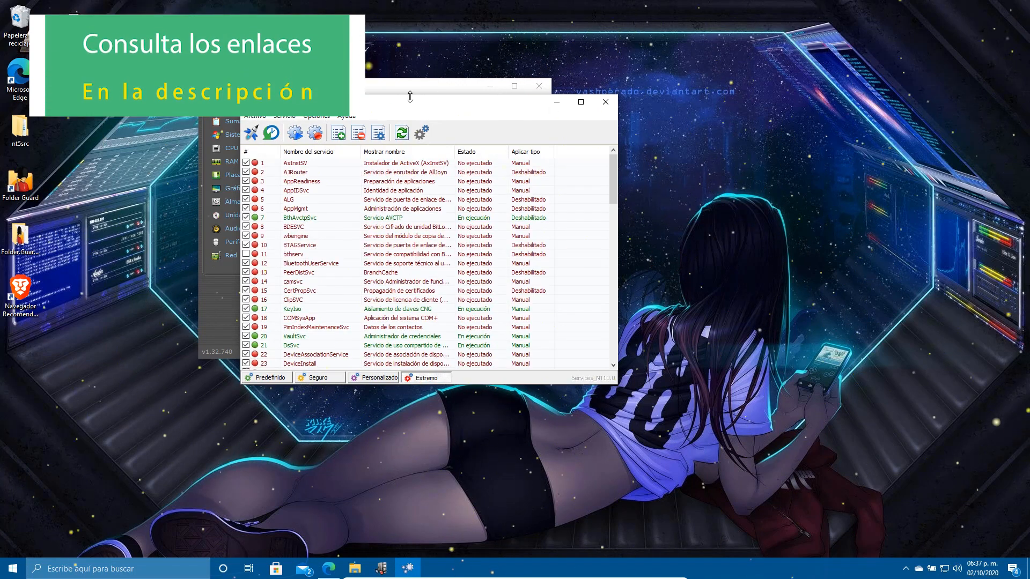
# - Move the Easy Services Optimizer window beside Speccy and close both programs
pyautogui.moveTo(402, 104); pyautogui.dragTo(753, 83)
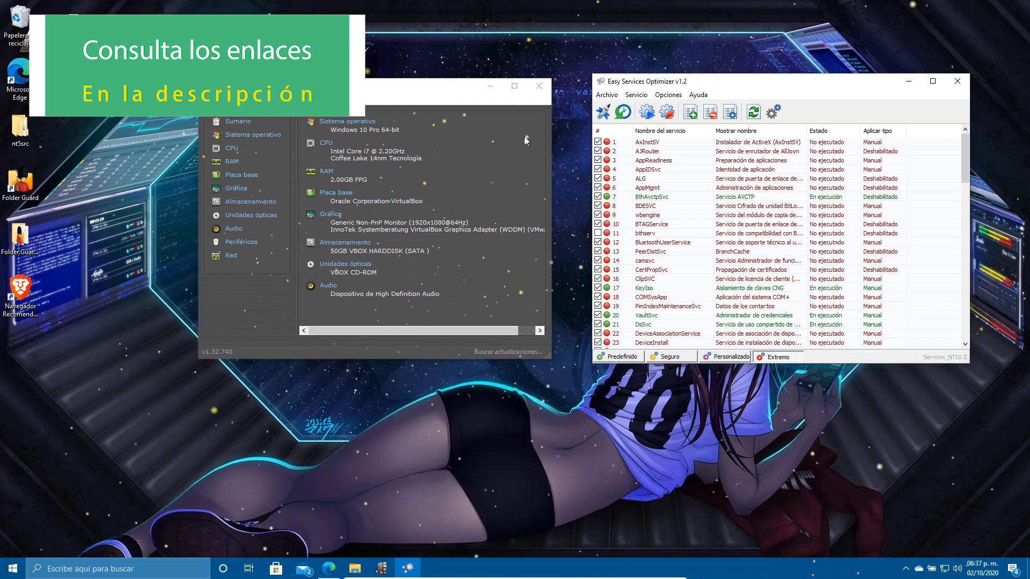
pyautogui.click(956, 80)
pyautogui.click(539, 87)
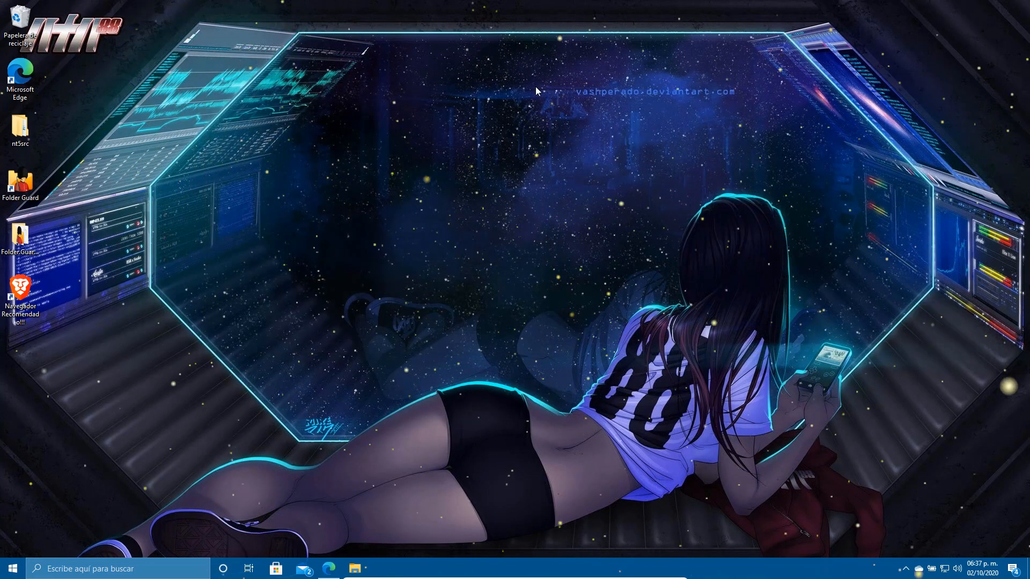
# - Launch IP Scanner from the Herramientas Redes group and close its window
pyautogui.rightClick(533, 88)
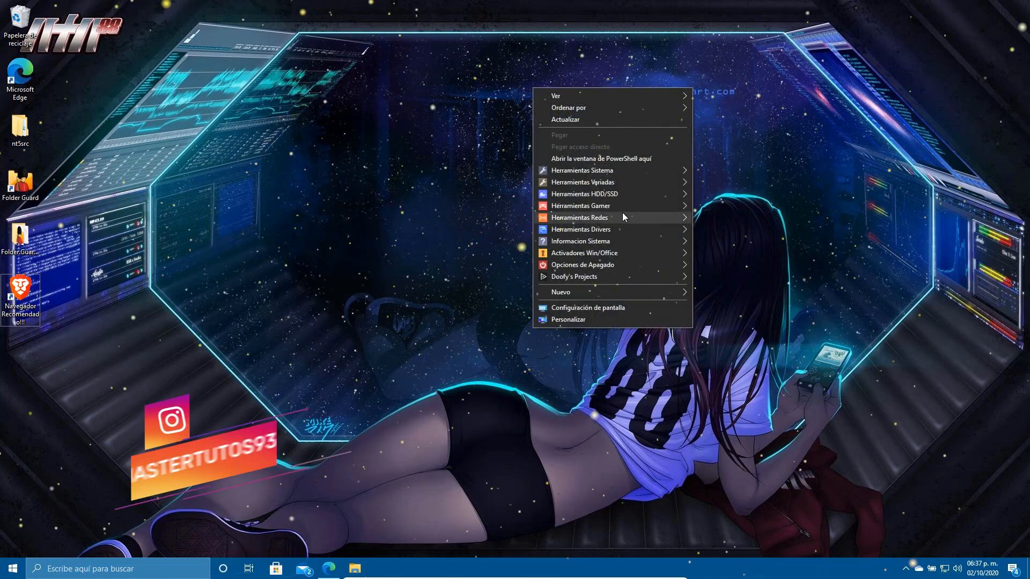
pyautogui.moveTo(622, 215)
pyautogui.click(747, 230)
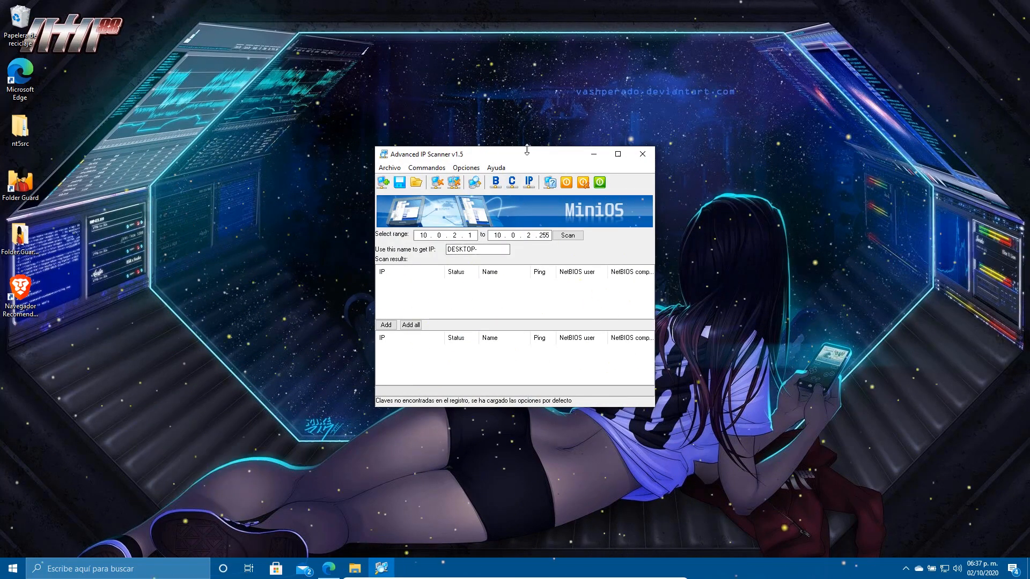
pyautogui.click(643, 154)
# - Launch SSD Tweaker from the Herramientas HDD/SSD group of the extended context menu and allow it to make changes
pyautogui.rightClick(616, 72)
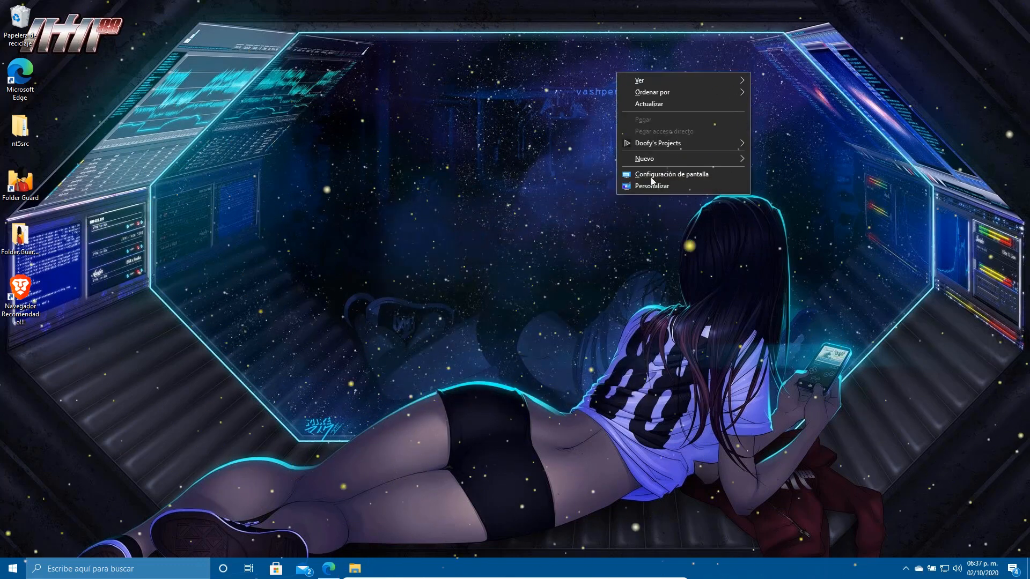
pyautogui.rightClick(570, 131)
pyautogui.rightClick(467, 147)
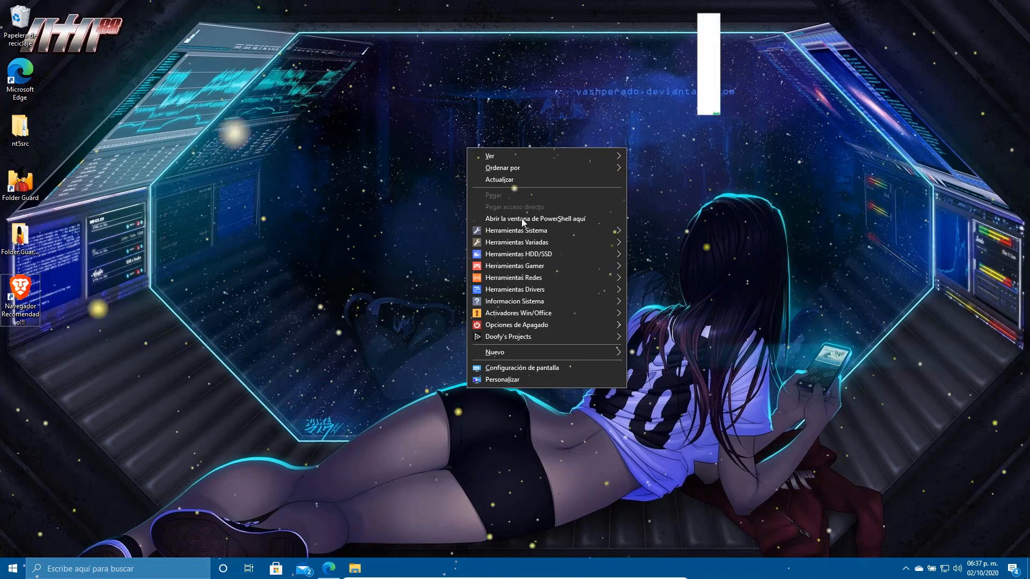
pyautogui.moveTo(562, 280)
pyautogui.moveTo(615, 256)
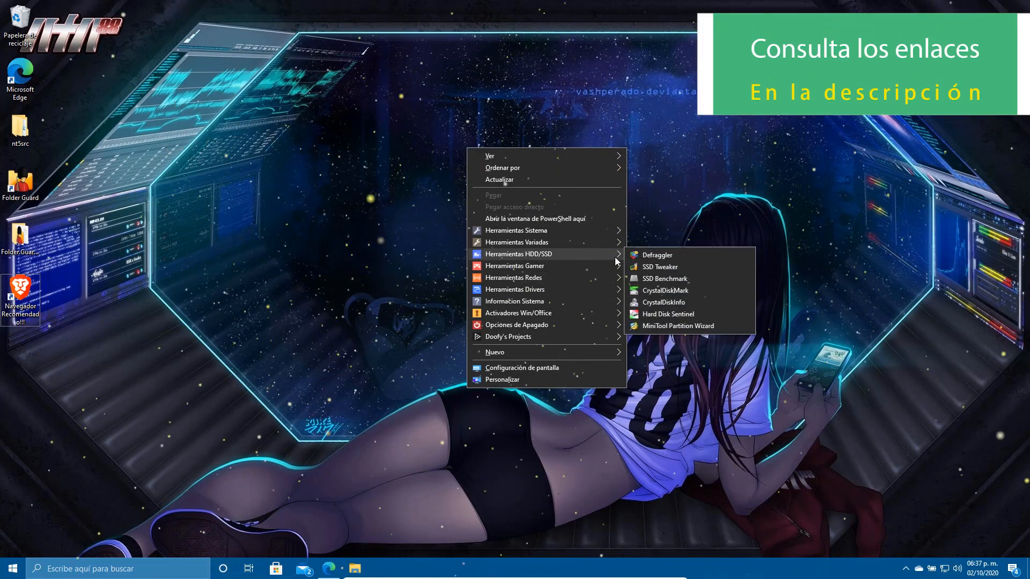
pyautogui.click(684, 266)
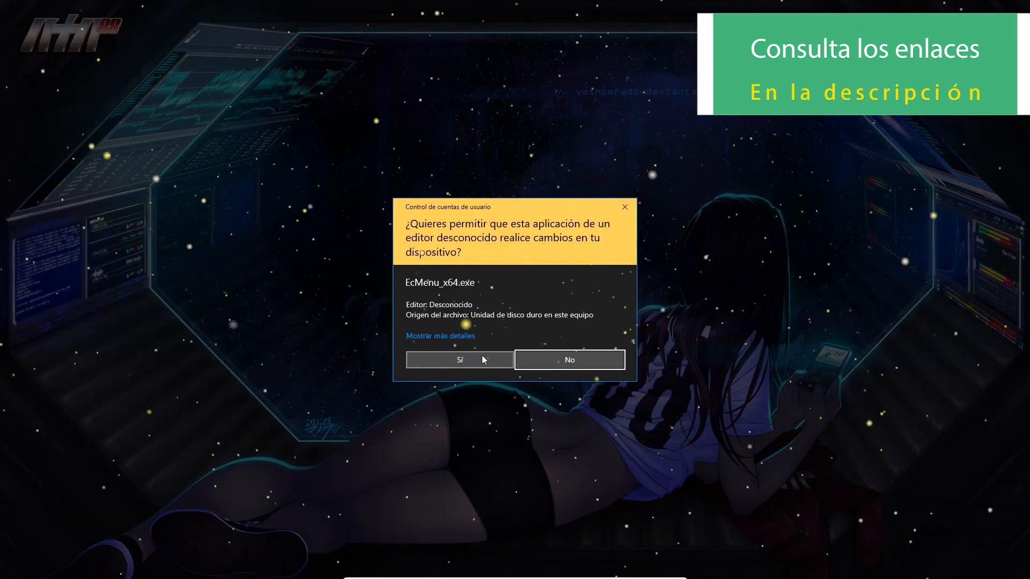
pyautogui.click(481, 355)
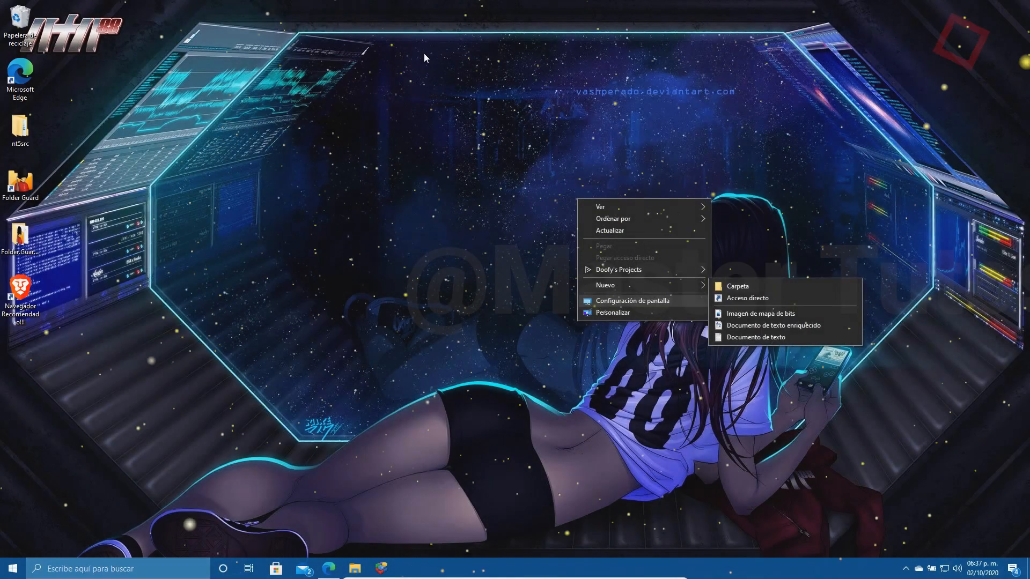
# - Close the regular context menu and review Activadores Win/Office, Opciones de Apagado and Herramientas Sistema in the extended one
pyautogui.click(423, 53)
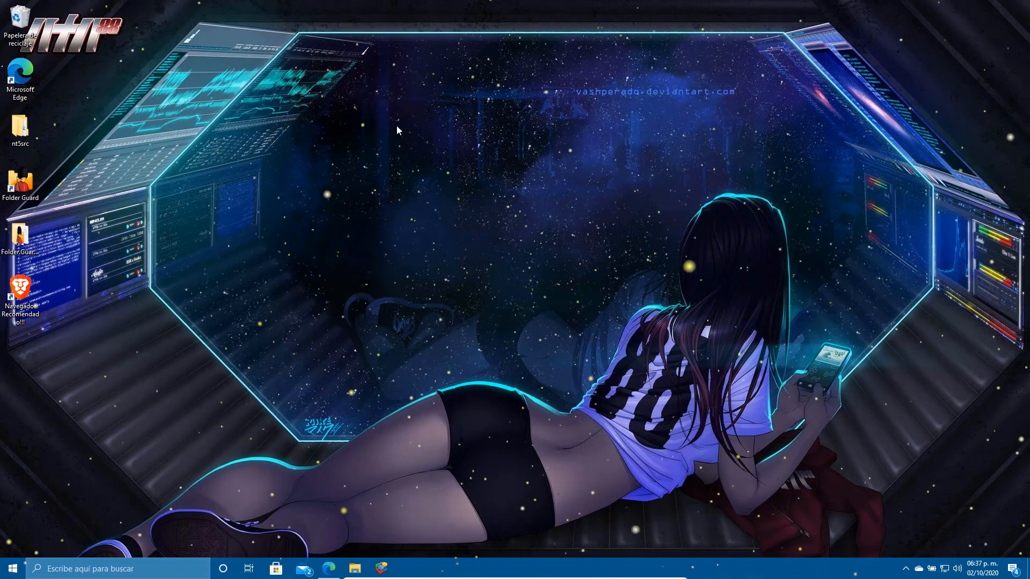
pyautogui.rightClick(357, 127)
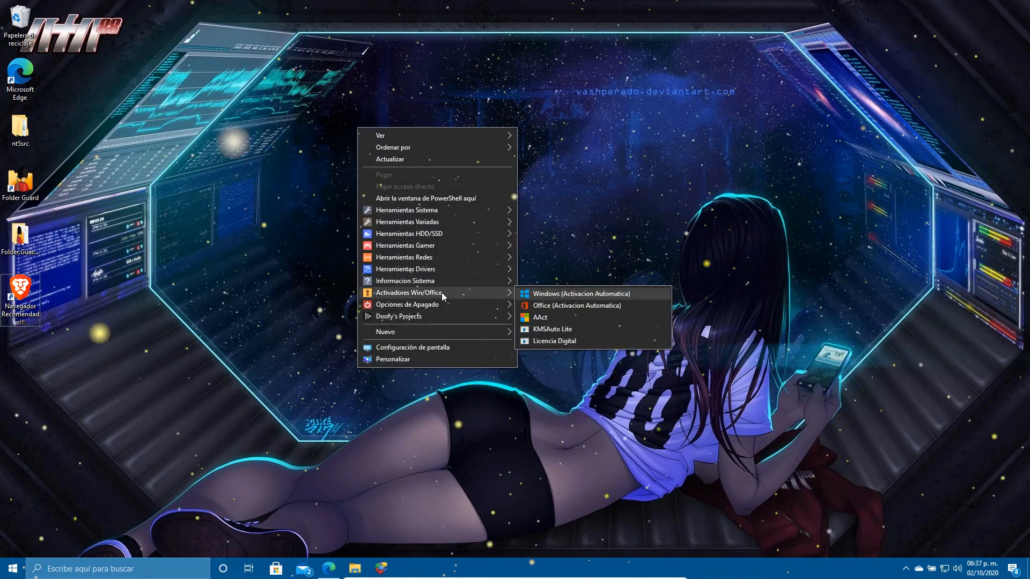
pyautogui.moveTo(464, 306)
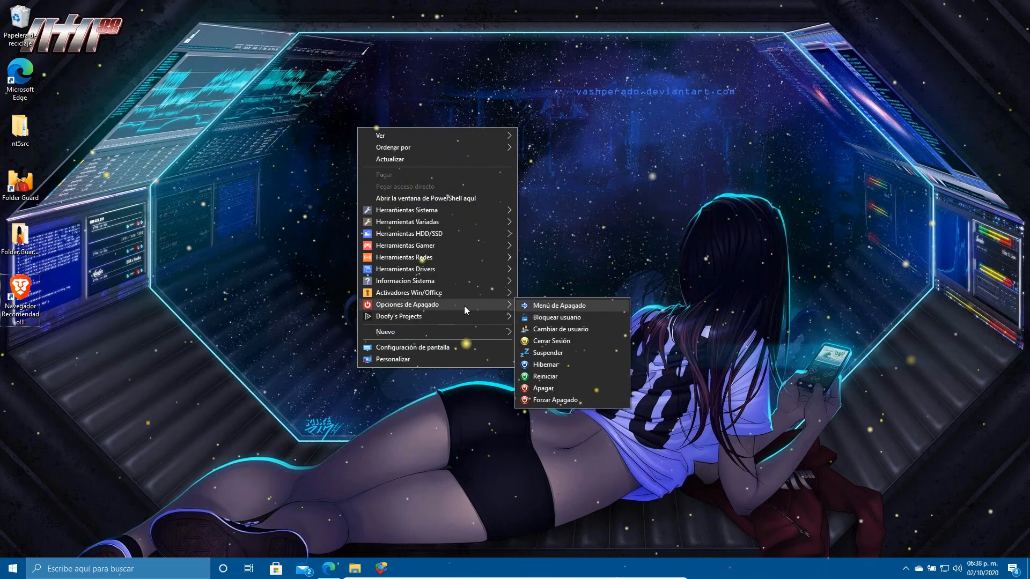
pyautogui.moveTo(436, 258)
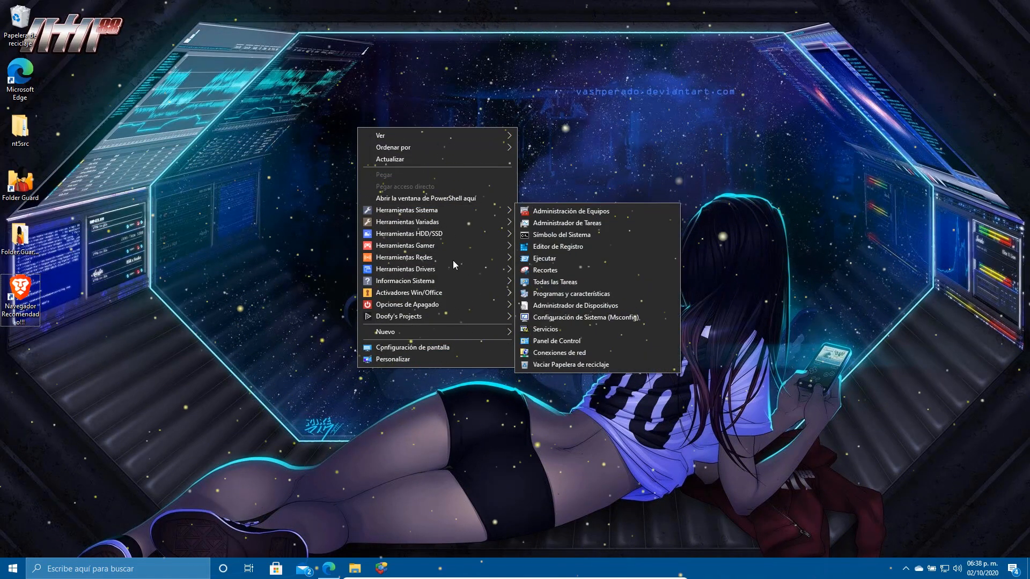
# - Restart the computer with Reiniciar from the Opciones de Apagado group, allowing the DELTA menu tool to make changes
pyautogui.moveTo(434, 306)
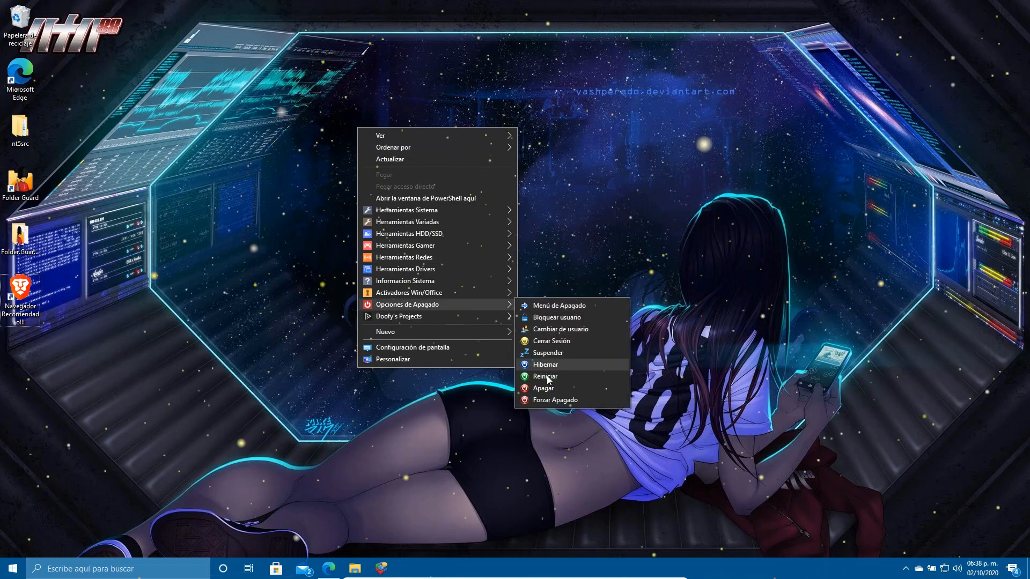
pyautogui.click(564, 379)
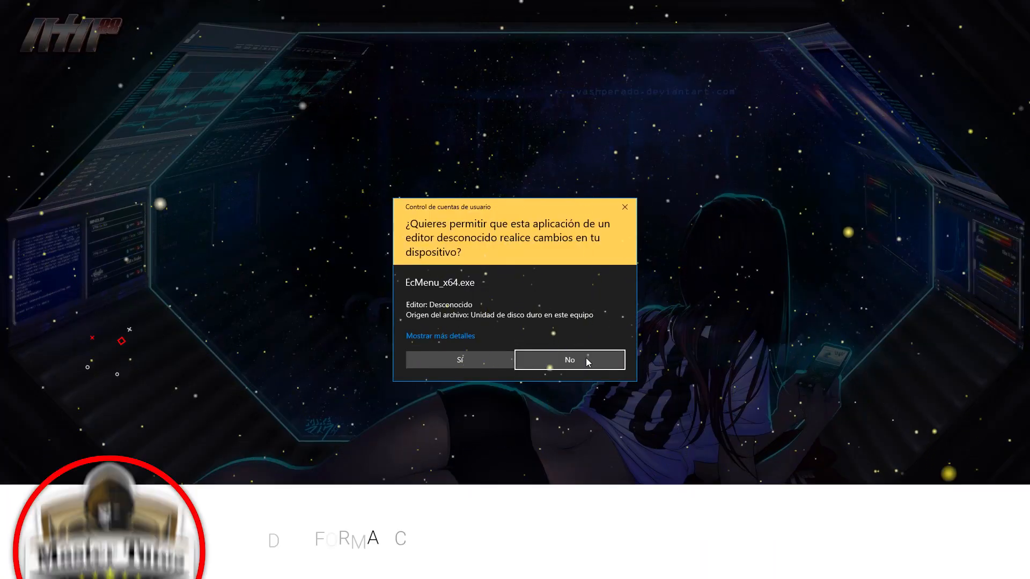
pyautogui.click(459, 367)
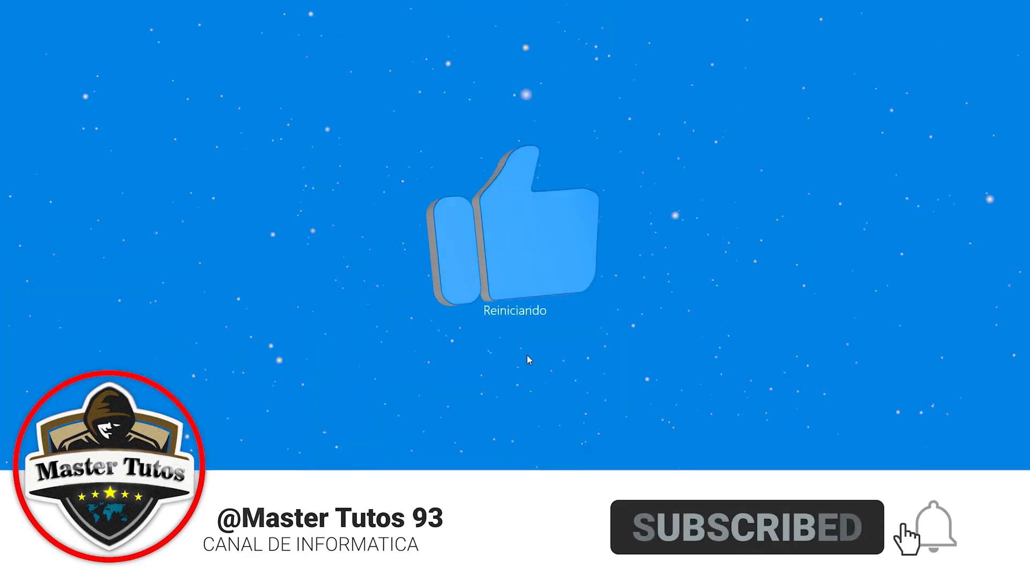